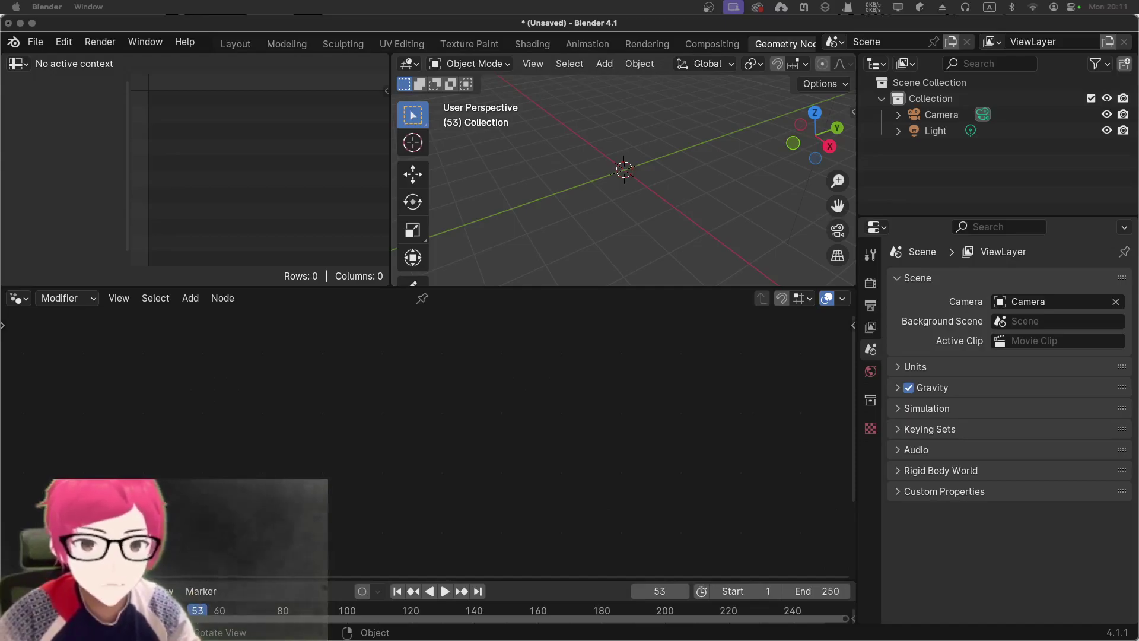
# - Add a plane mesh to the scene in the Layout workspace
pyautogui.click(234, 44)
pyautogui.hotkey('shift', 'a')
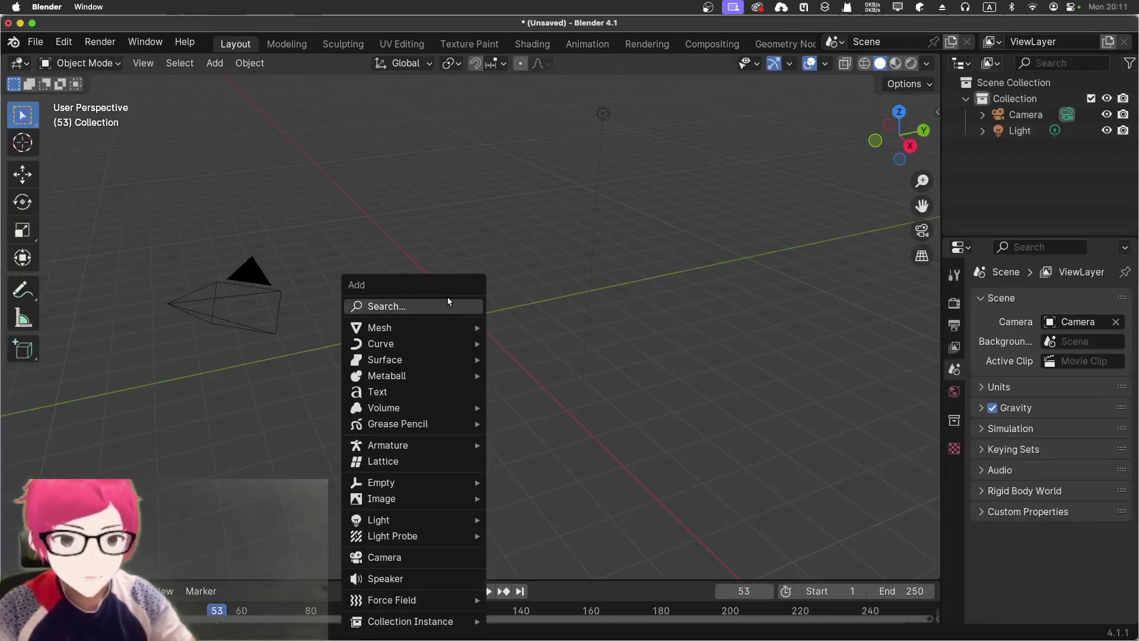
pyautogui.moveTo(433, 327)
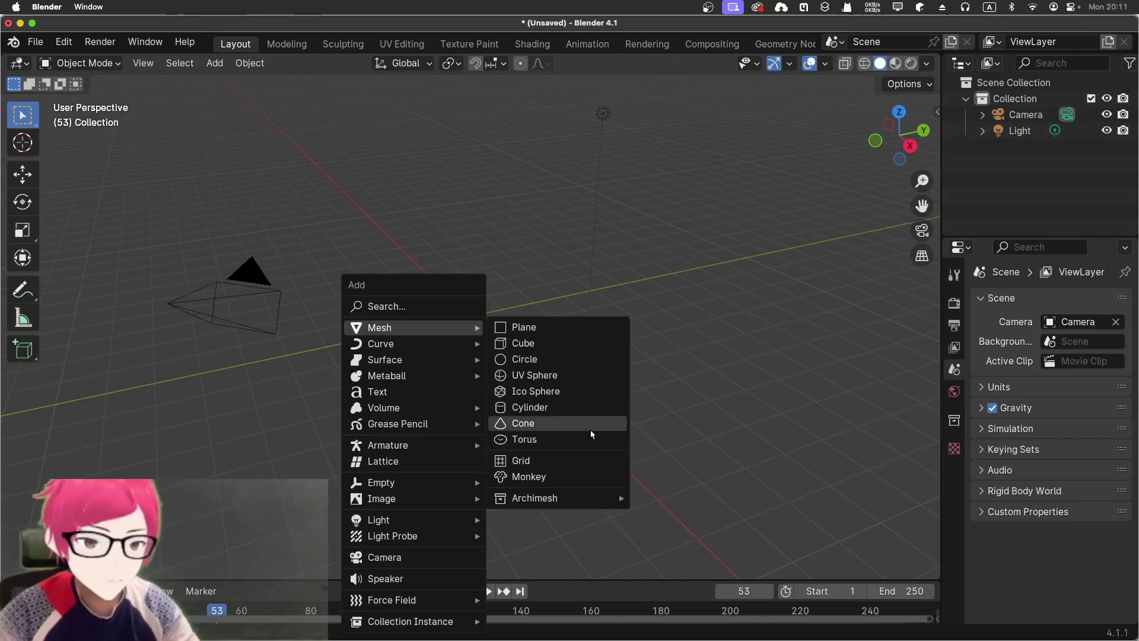
pyautogui.click(524, 327)
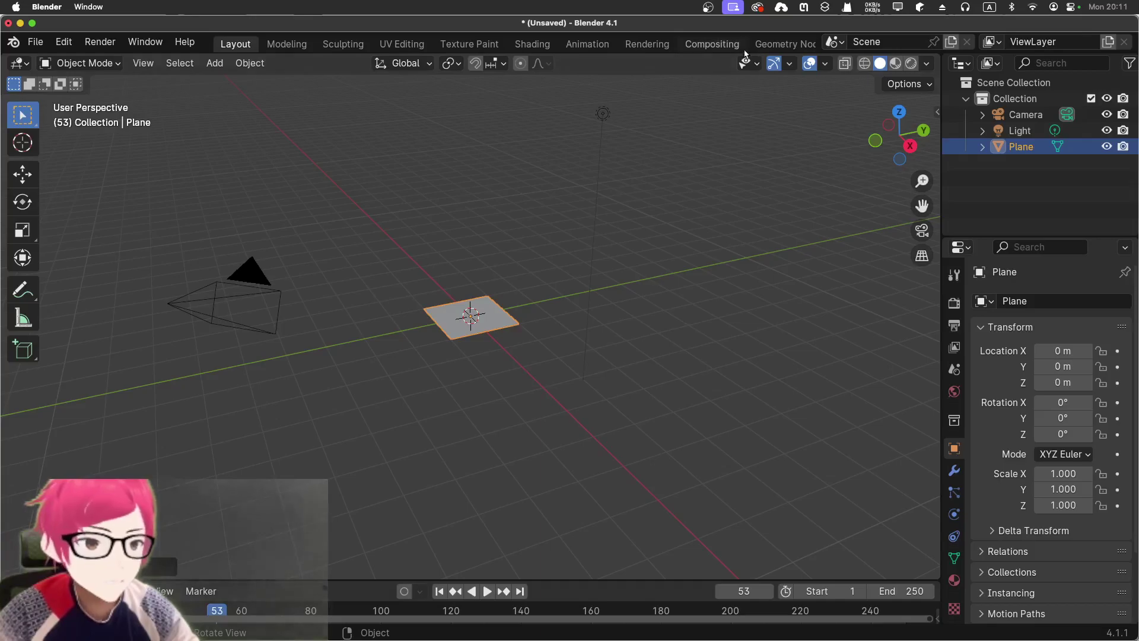
# - Create a new geometry node tree on the plane in the Geometry Nodes workspace
pyautogui.click(777, 44)
pyautogui.scroll(5, 591, 225)
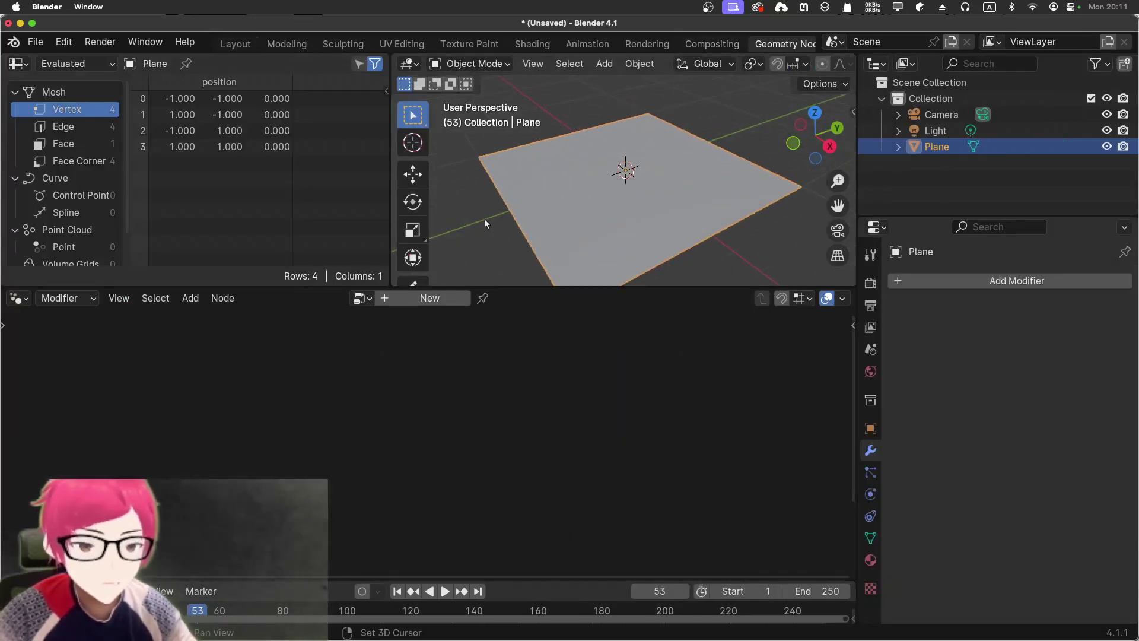
pyautogui.moveTo(501, 260); pyautogui.dragTo(542, 229, button='middle')
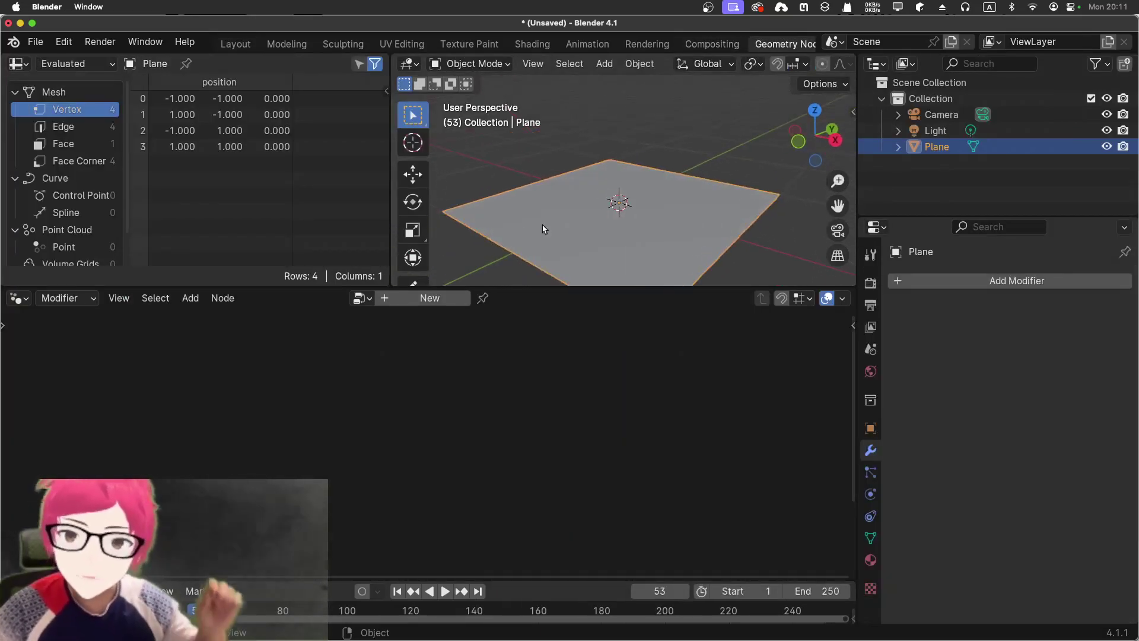
pyautogui.click(459, 298)
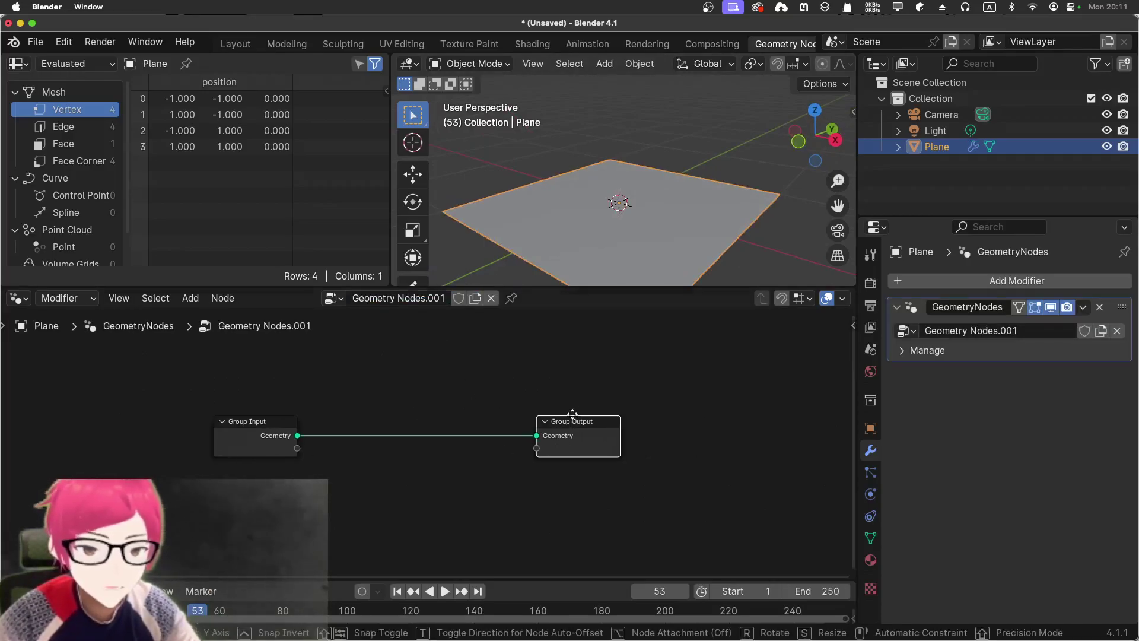
pyautogui.click(259, 424)
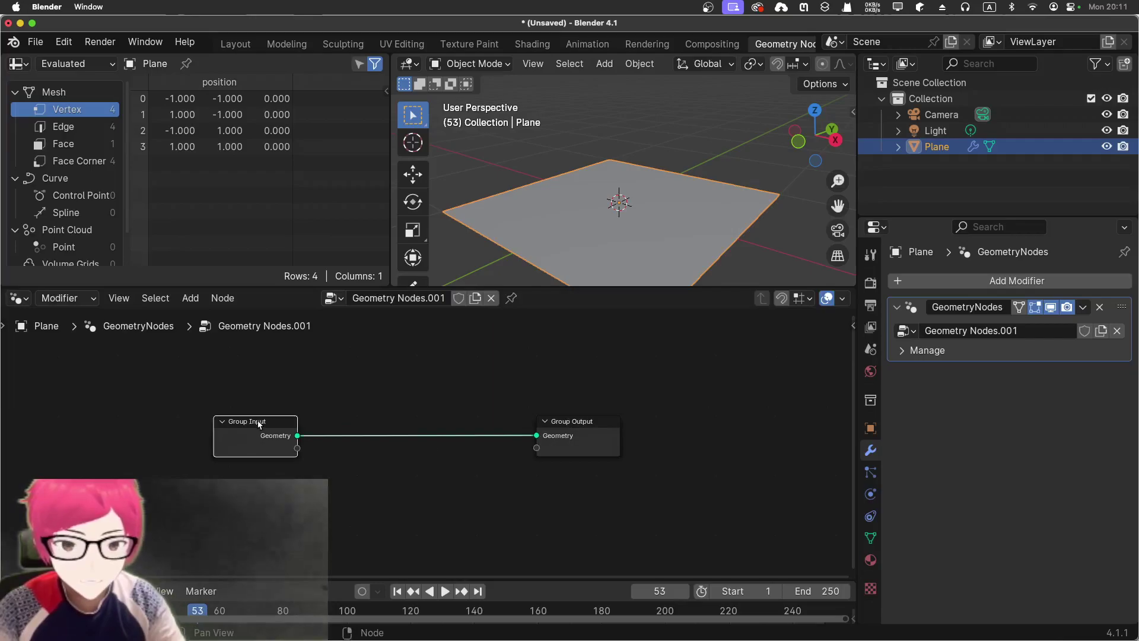
pyautogui.press('x')
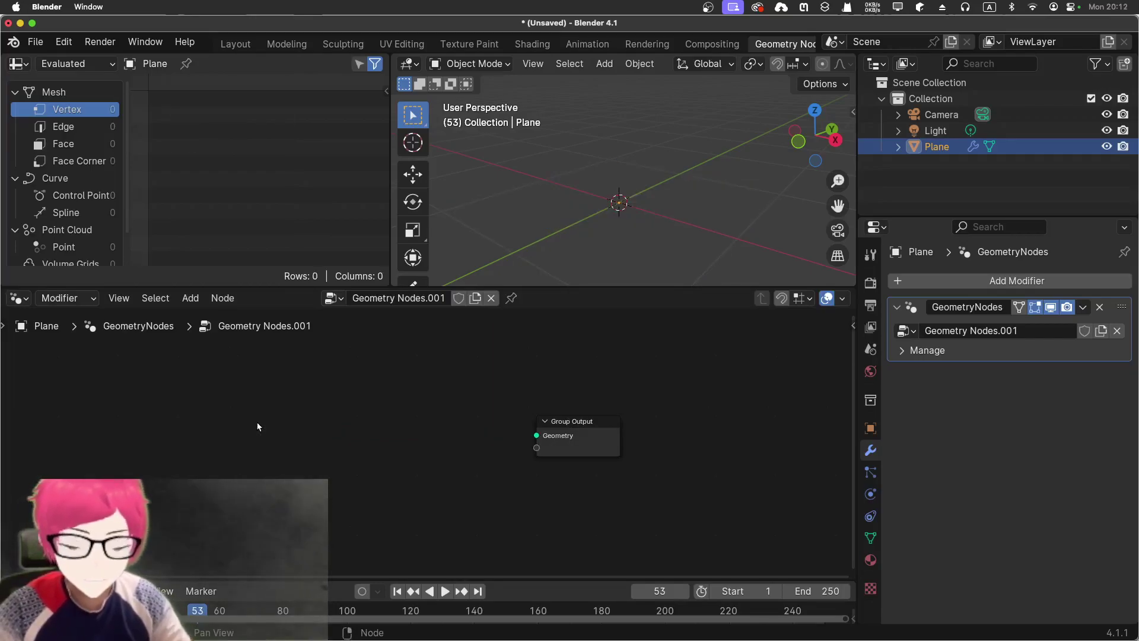
pyautogui.press('super+z')
# - Disconnect the Group Input node from the Group Output node and move Group Input farther away from it
pyautogui.moveTo(544, 438); pyautogui.dragTo(481, 452)
pyautogui.moveTo(257, 422); pyautogui.dragTo(152, 402)
# - Add a Grid mesh primitive node and place it between the Group Input and Group Output nodes
pyautogui.hotkey('shift', 'a')
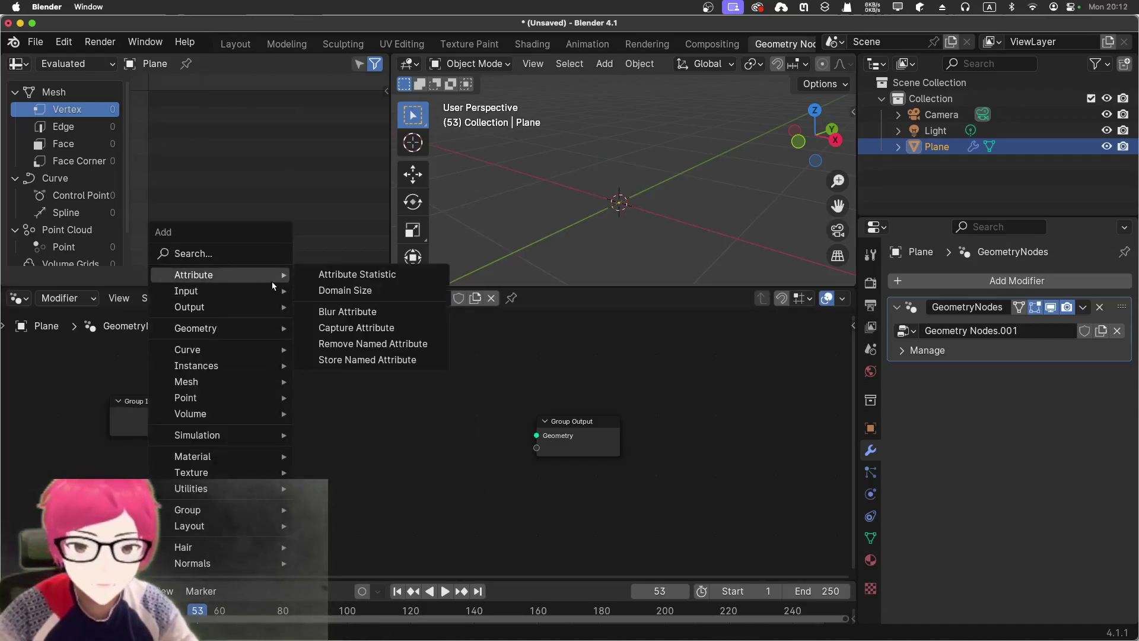
pyautogui.moveTo(254, 435)
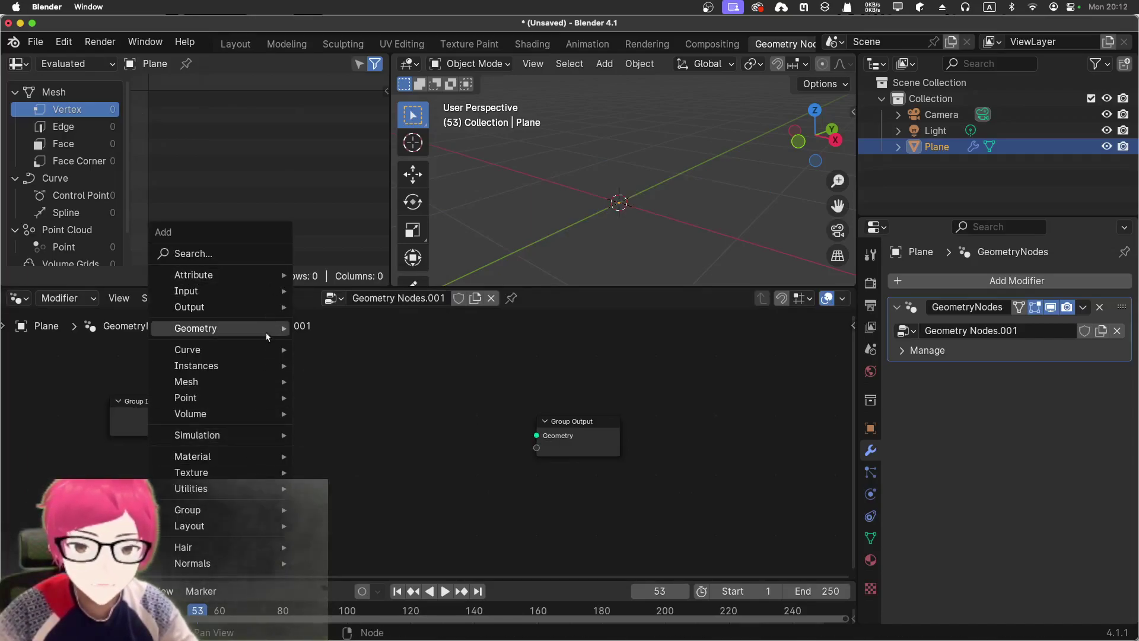
pyautogui.moveTo(259, 379)
pyautogui.moveTo(410, 465)
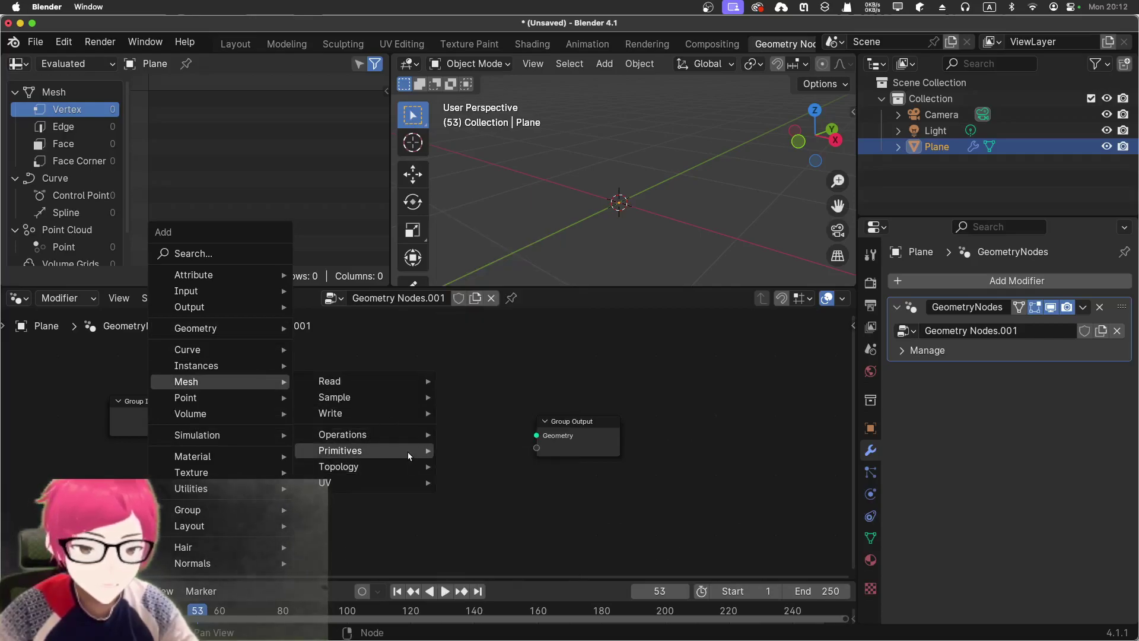
pyautogui.click(503, 499)
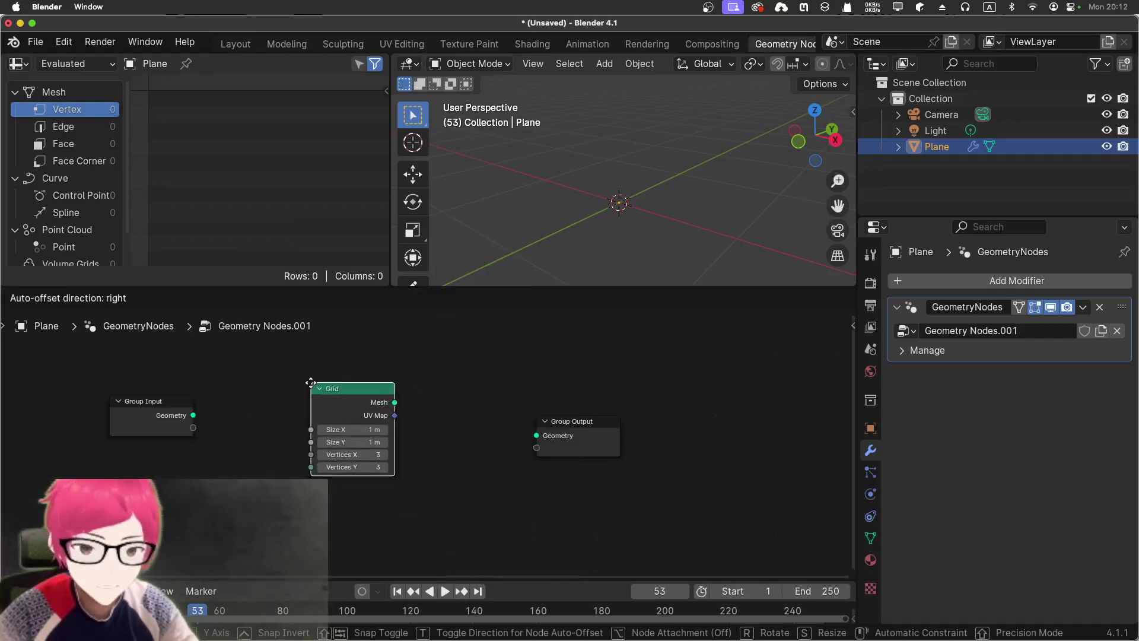
pyautogui.click(262, 366)
pyautogui.moveTo(311, 369); pyautogui.dragTo(313, 358)
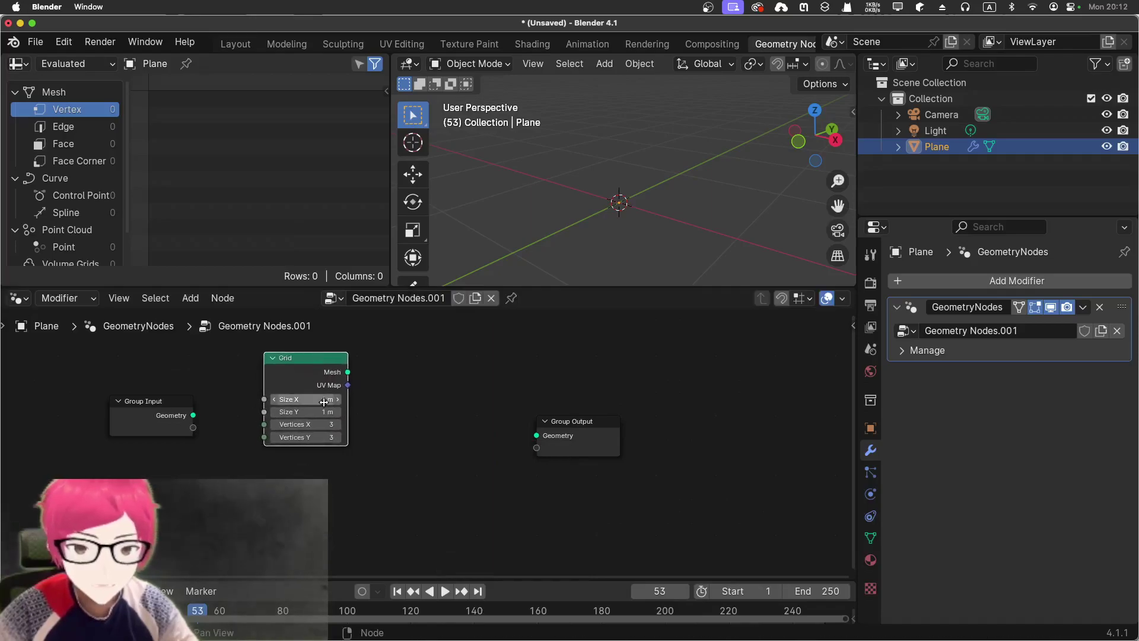
# - Set the Grid node's Size X and Size Y to 10 m and its Vertices X and Vertices Y to 10
pyautogui.click(322, 399)
pyautogui.write('10')
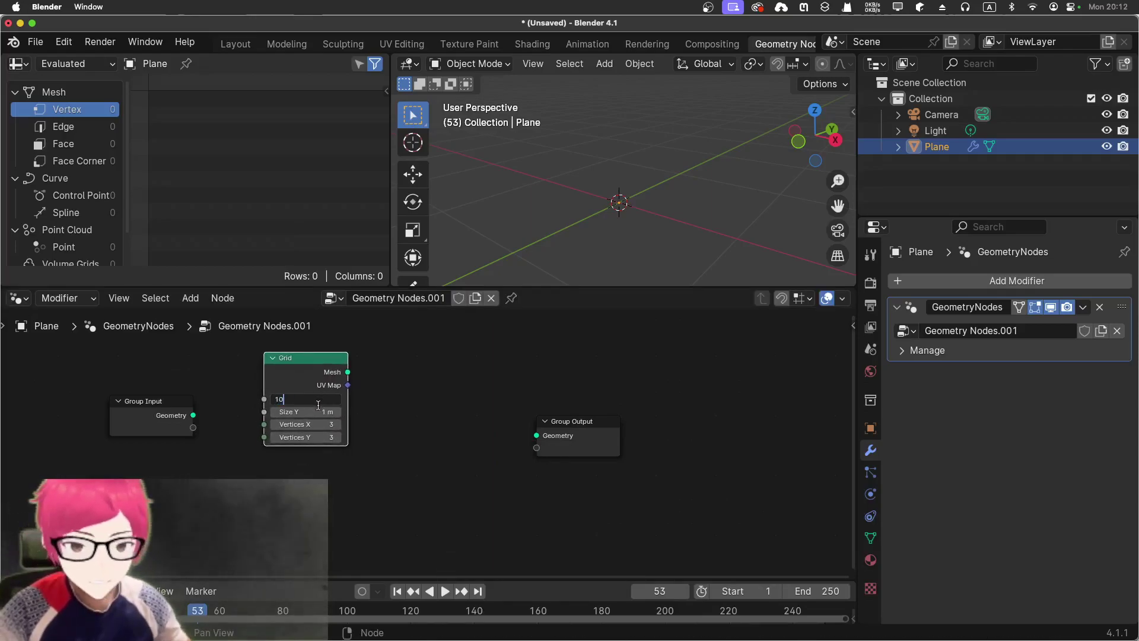
pyautogui.click(318, 412)
pyautogui.write('10')
pyautogui.click(318, 425)
pyautogui.write('10')
pyautogui.press('Return')
pyautogui.write('10')
pyautogui.press('Return')
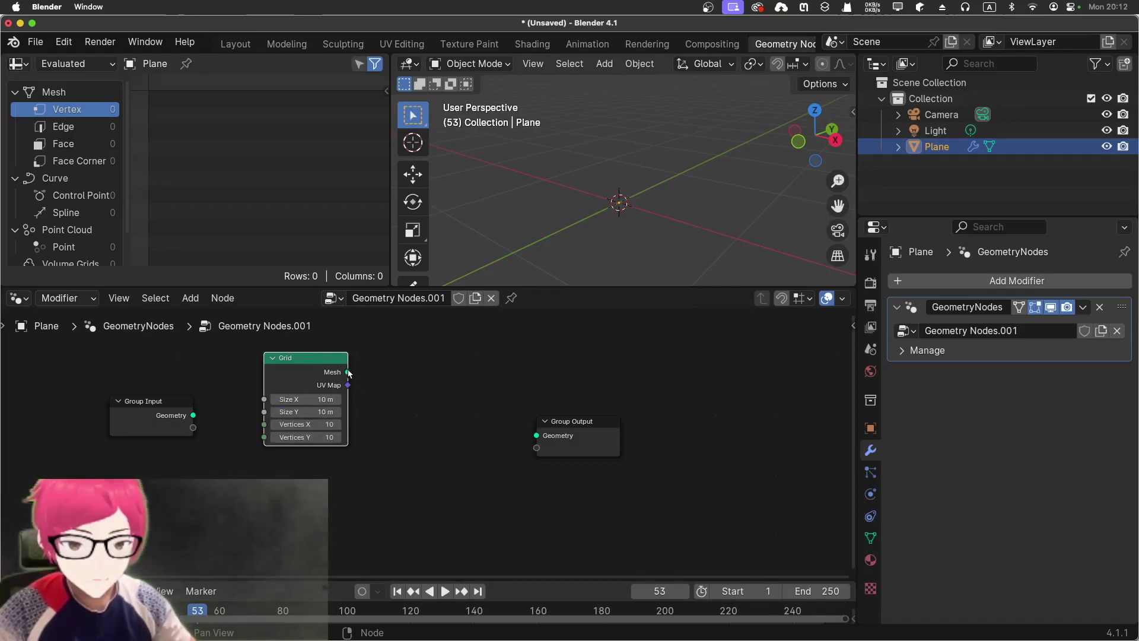
# - Add an Instance on Points node between the Grid and Group Output nodes
pyautogui.moveTo(419, 412); pyautogui.dragTo(437, 409)
pyautogui.press('Escape')
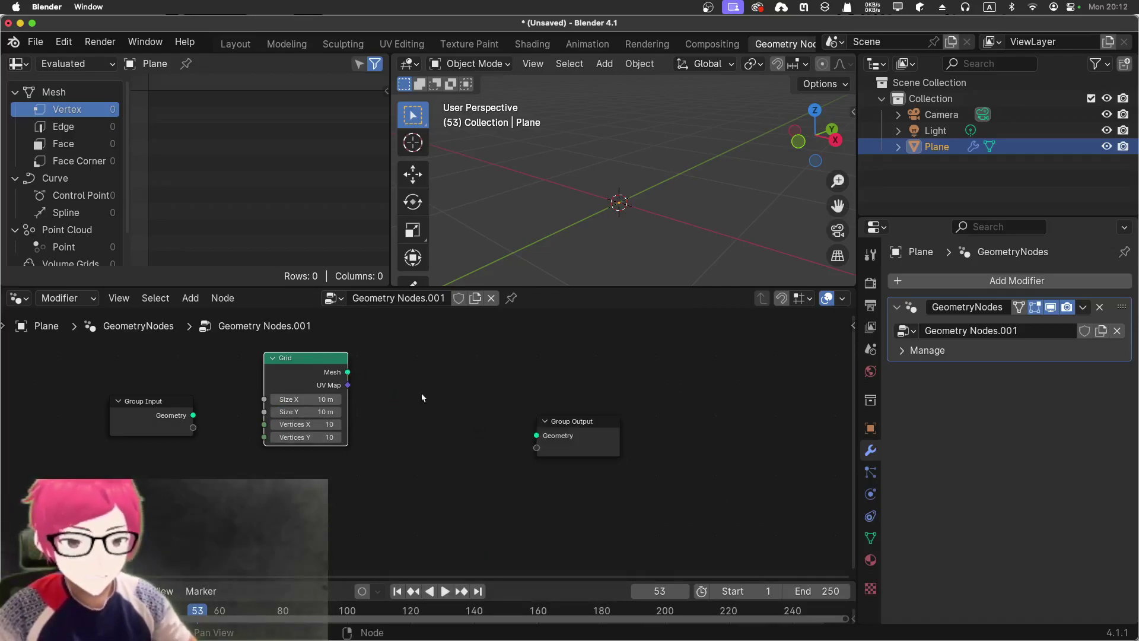
pyautogui.click(359, 384)
pyautogui.hotkey('shift', 'a')
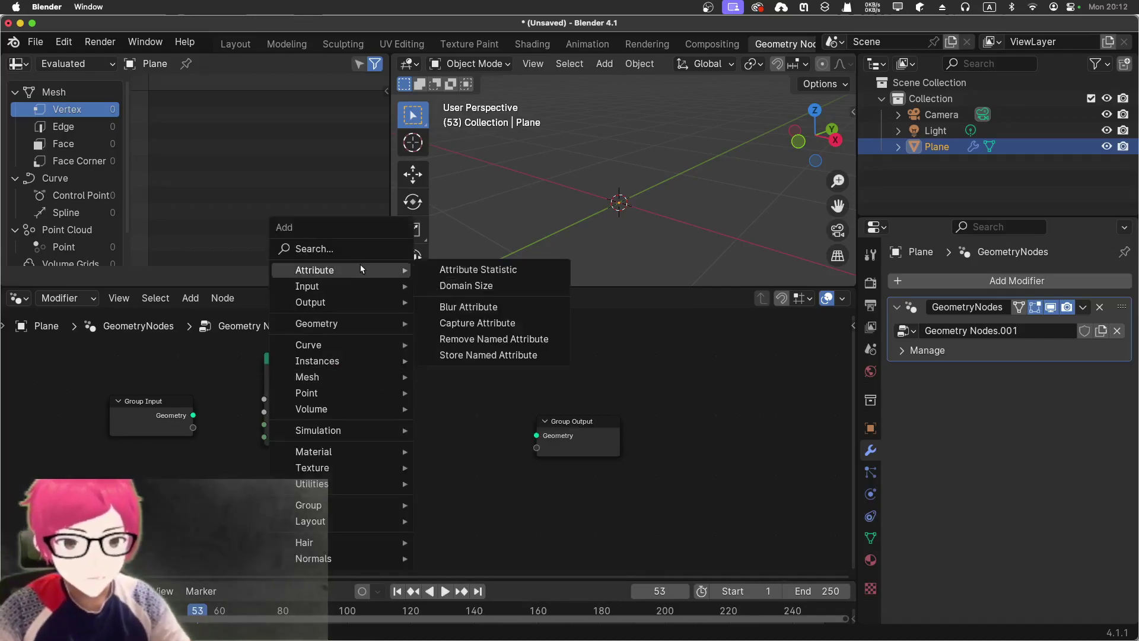
pyautogui.click(358, 255)
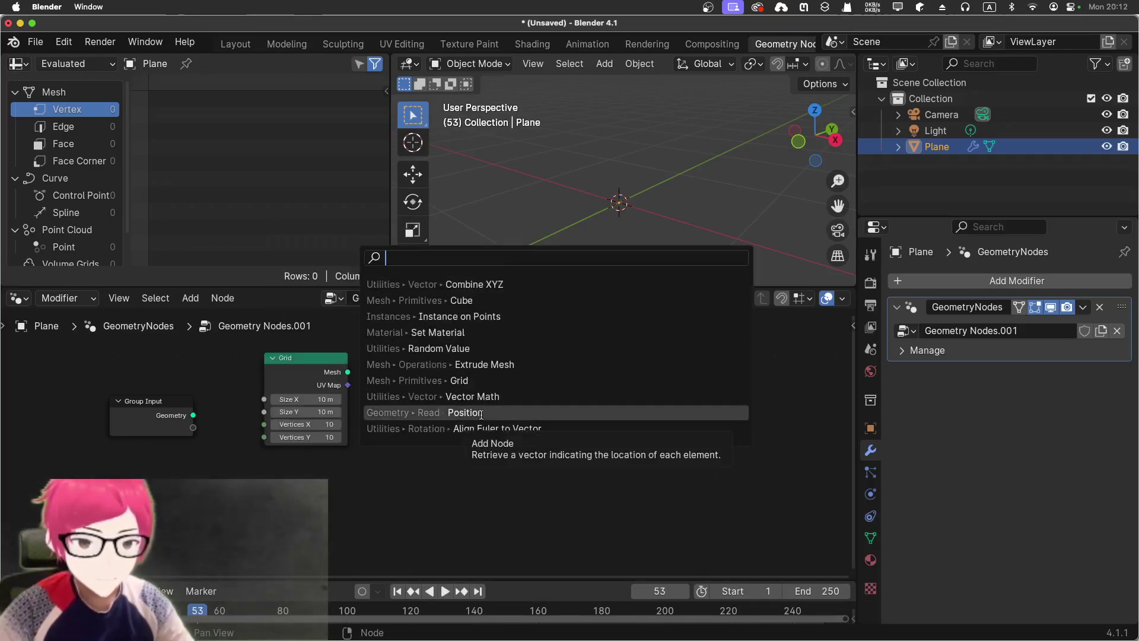
pyautogui.click(468, 317)
pyautogui.click(409, 353)
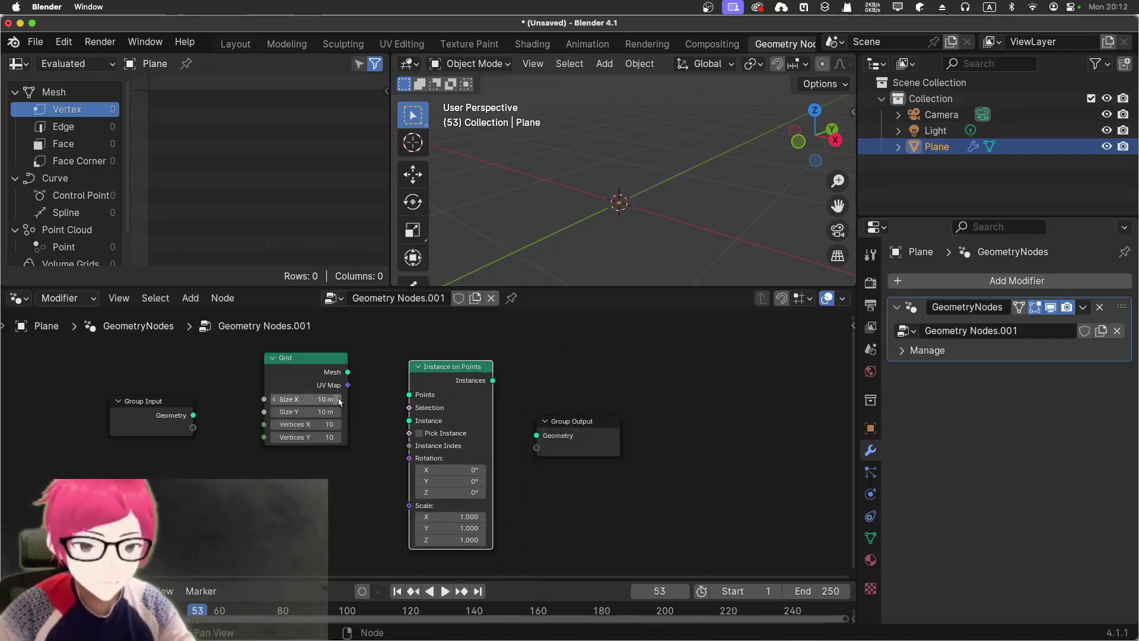
# - Connect the Grid's Mesh to Points and the Instances output to Group Output's Geometry, spacing the nodes farther apart
pyautogui.moveTo(347, 373); pyautogui.dragTo(407, 396)
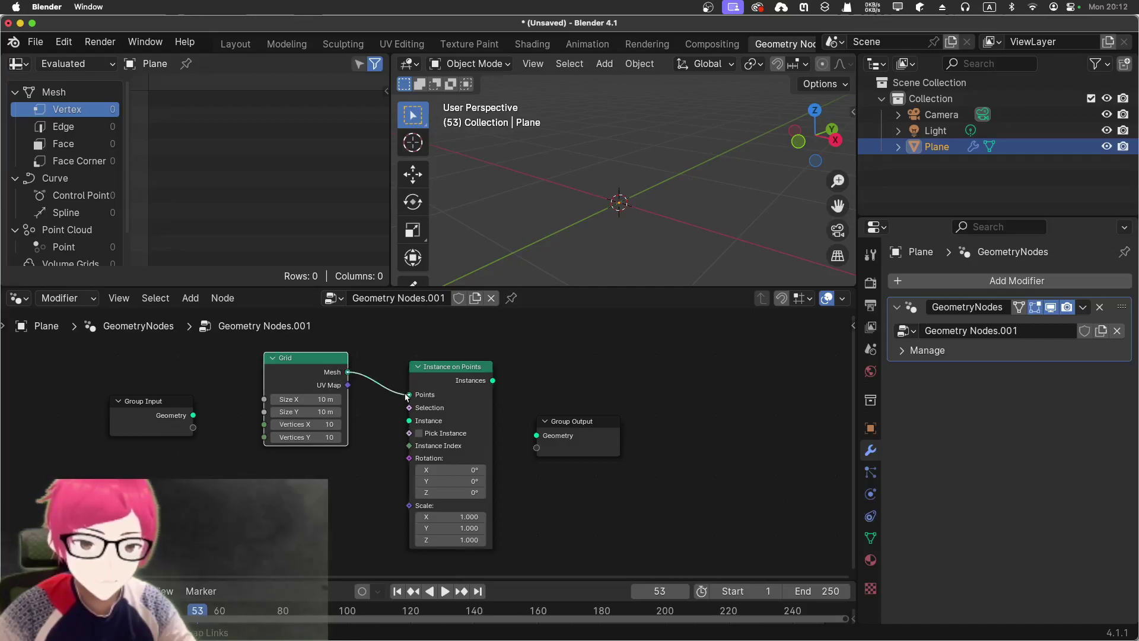
pyautogui.moveTo(491, 381); pyautogui.dragTo(685, 403)
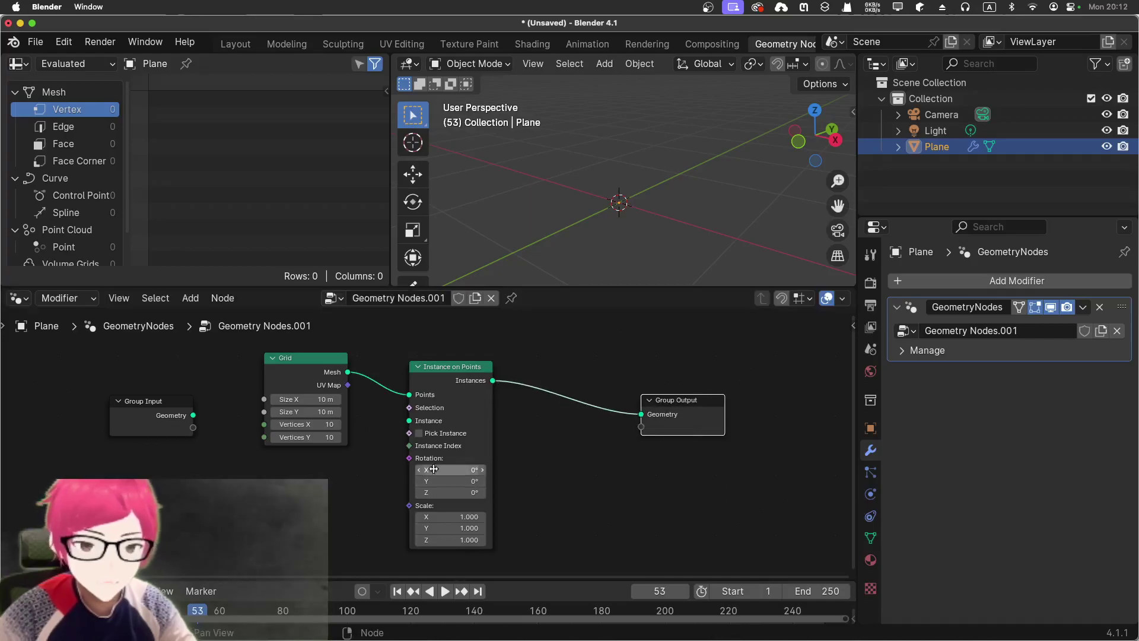
pyautogui.moveTo(449, 368); pyautogui.dragTo(497, 364)
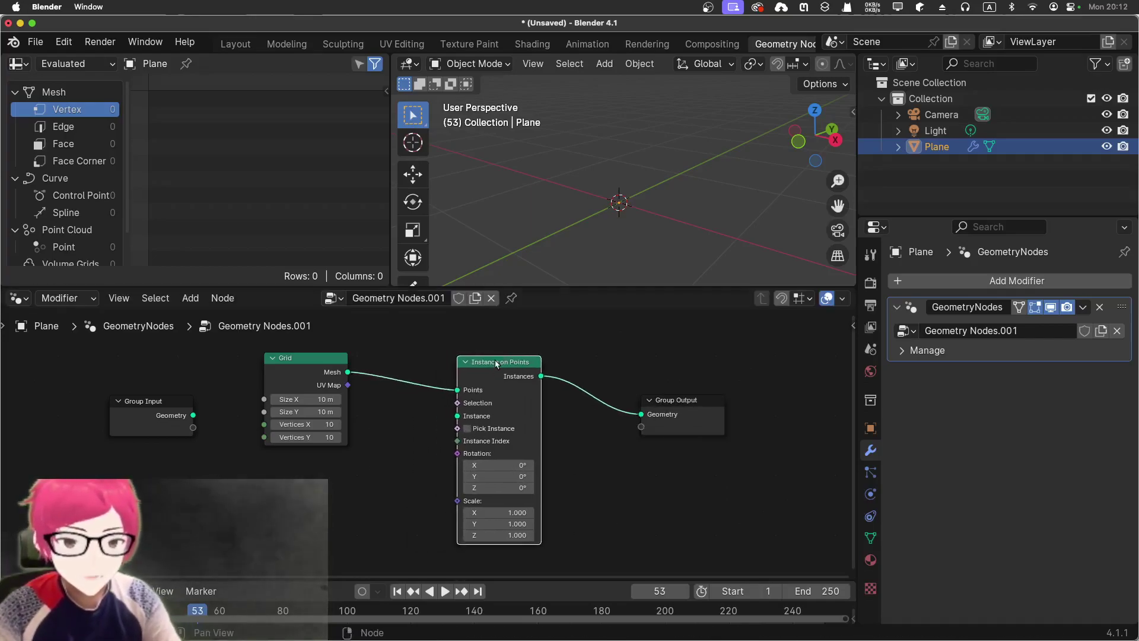
# - Add a Cube mesh primitive node below the Grid node, beside Instance on Points
pyautogui.hotkey('shift', 'a')
pyautogui.click(346, 310)
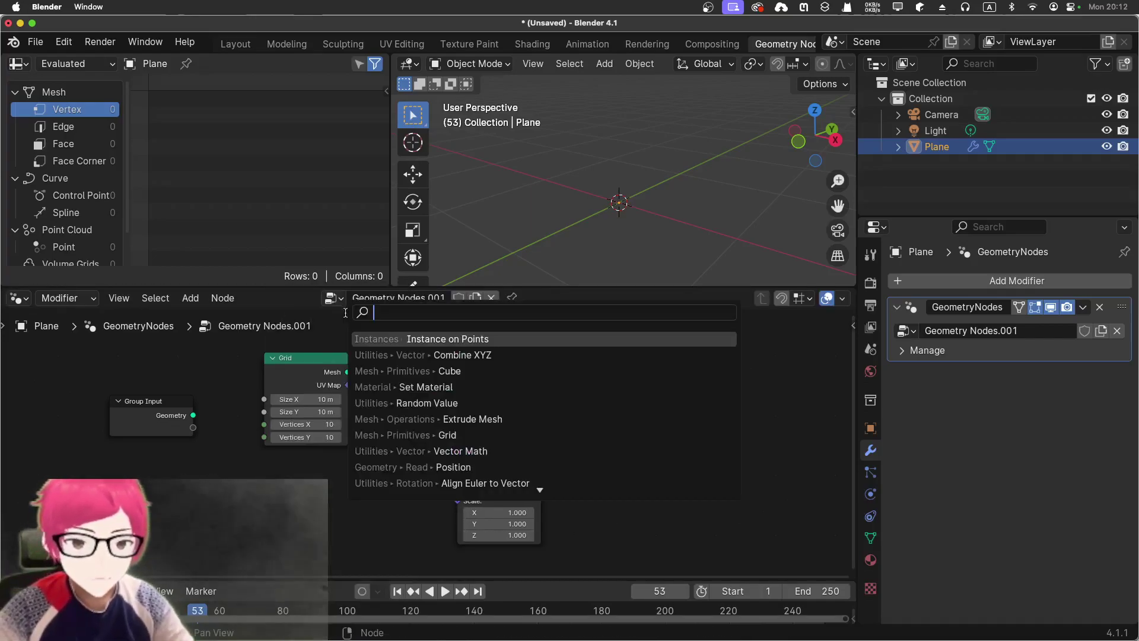
pyautogui.press('Down')
pyautogui.press('Down')
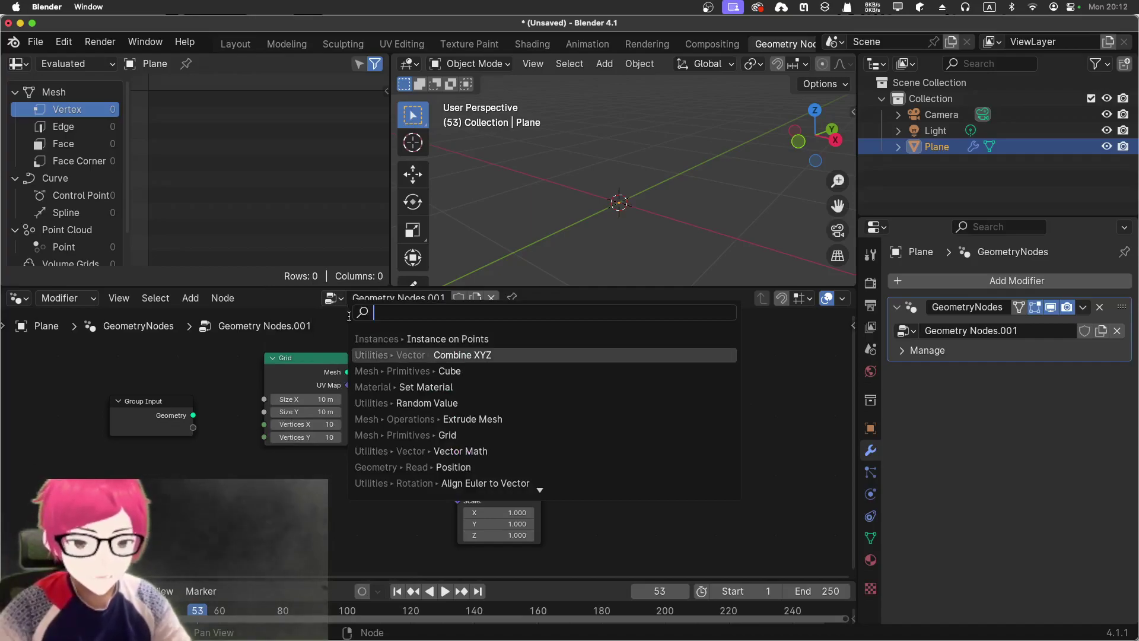
pyautogui.press('Return')
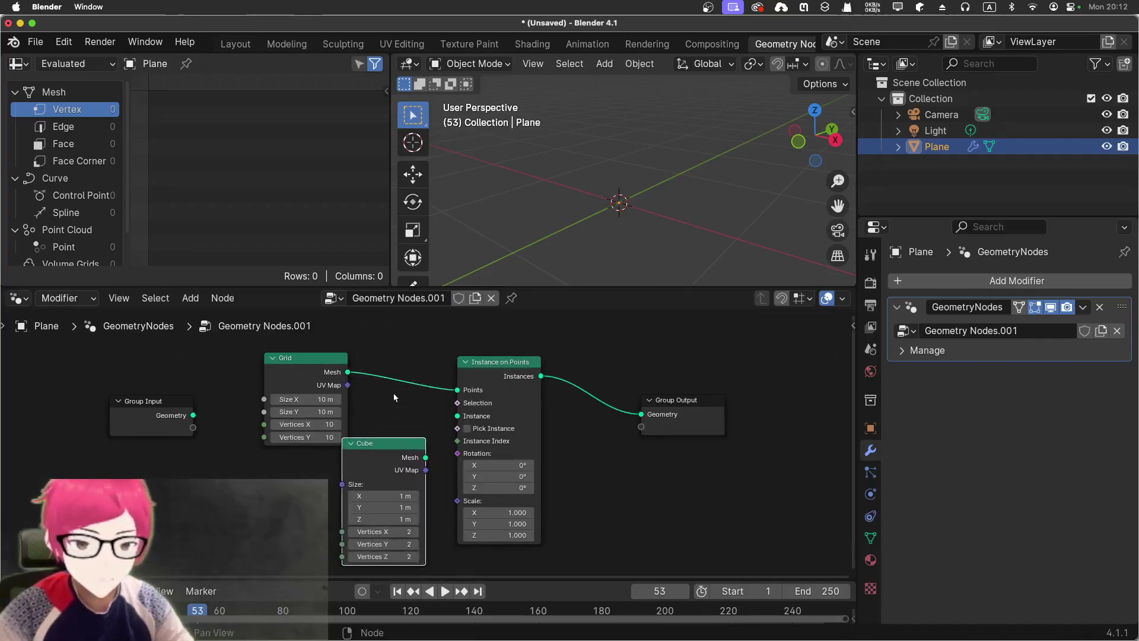
pyautogui.click(431, 427)
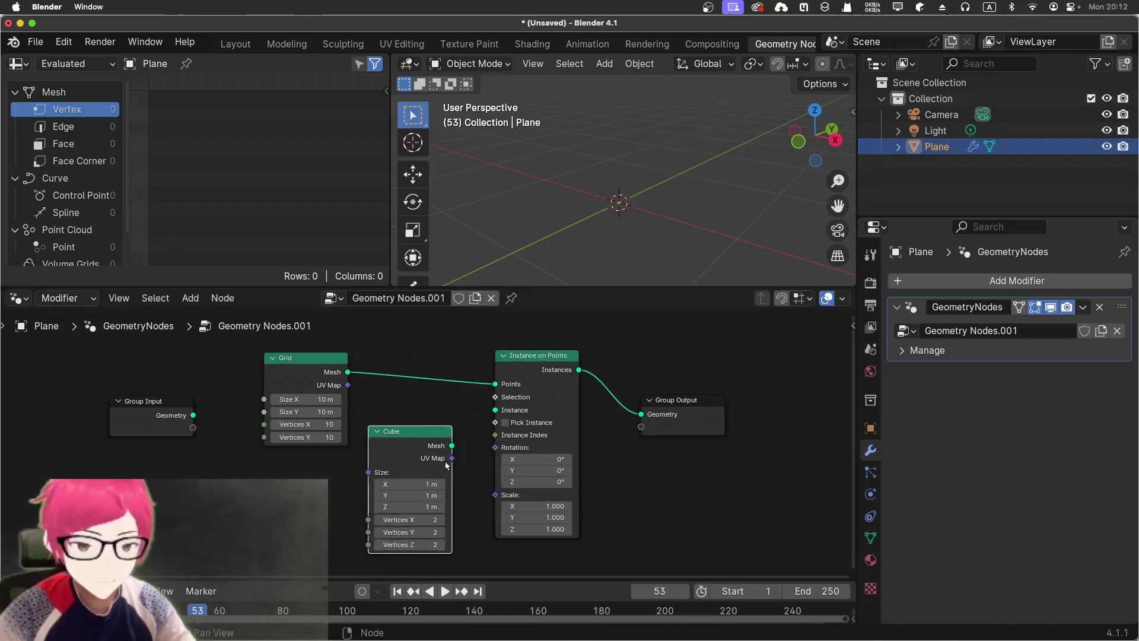
# - Connect the Cube's Mesh output to the Instance input of Instance on Points and shift the Grid node slightly away
pyautogui.moveTo(450, 448); pyautogui.dragTo(493, 415)
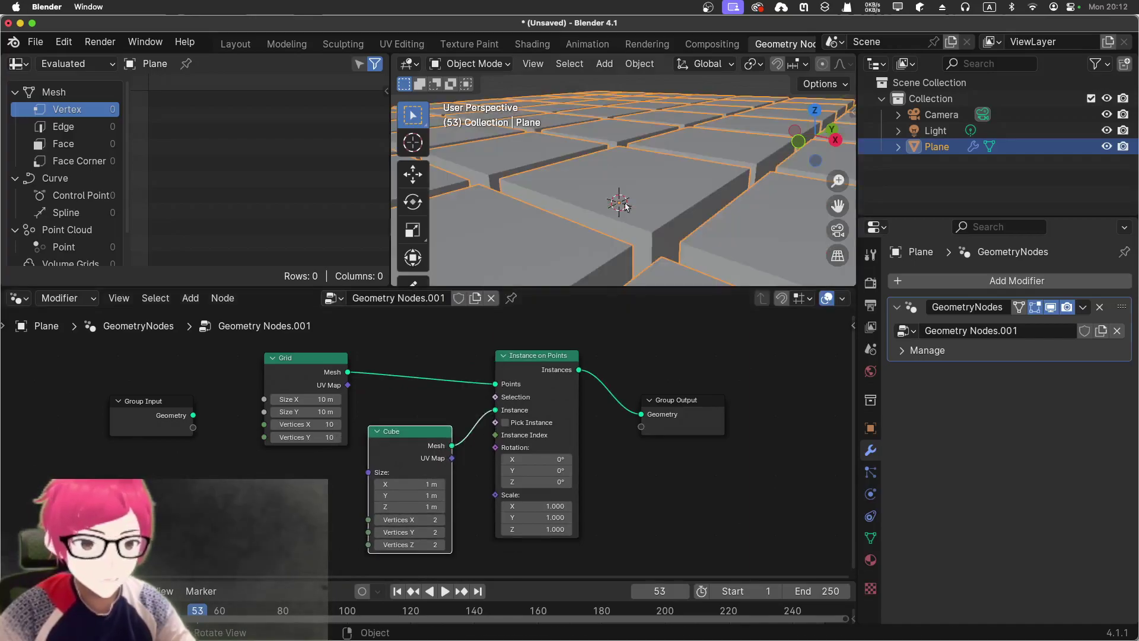
pyautogui.scroll(-4, 658, 230)
pyautogui.moveTo(657, 230); pyautogui.dragTo(620, 289, button='middle')
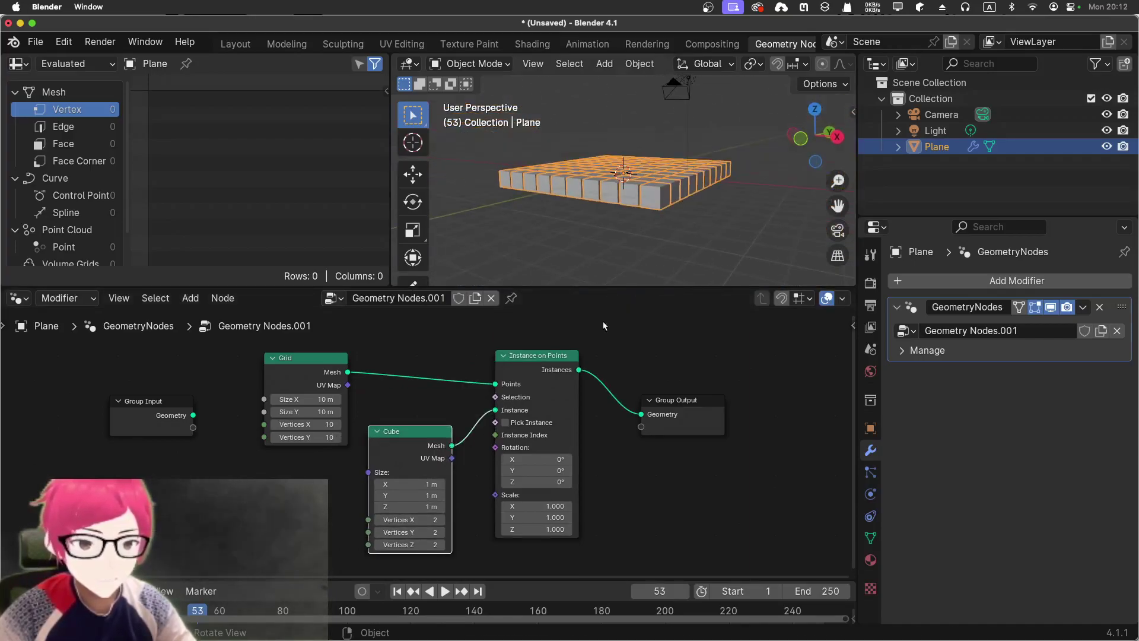
pyautogui.moveTo(314, 360); pyautogui.dragTo(296, 356)
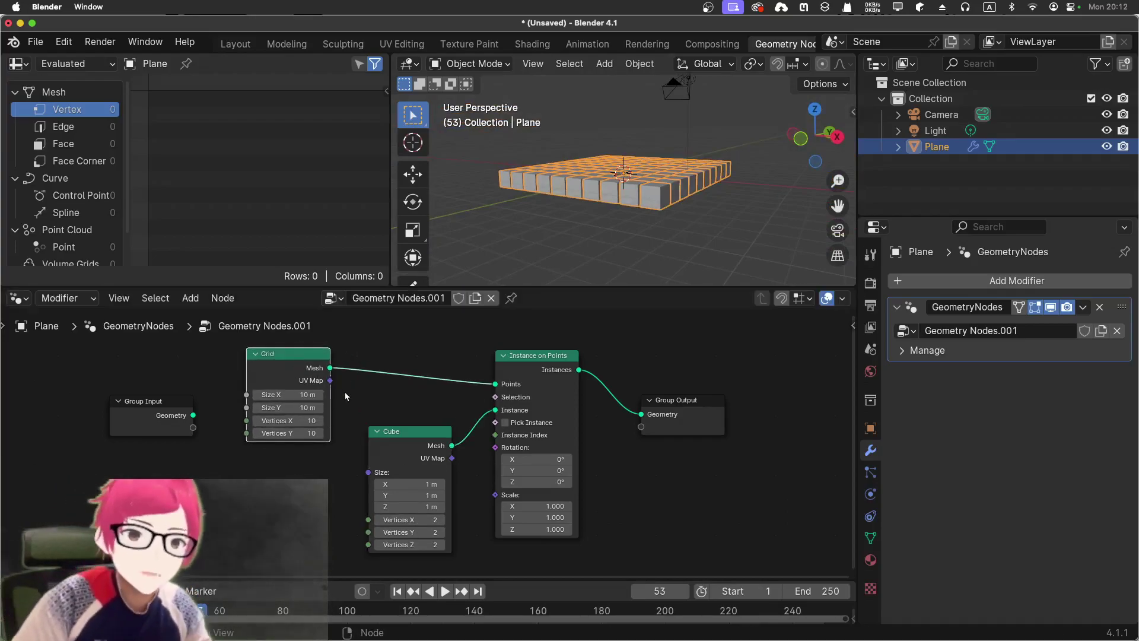
pyautogui.click(536, 247)
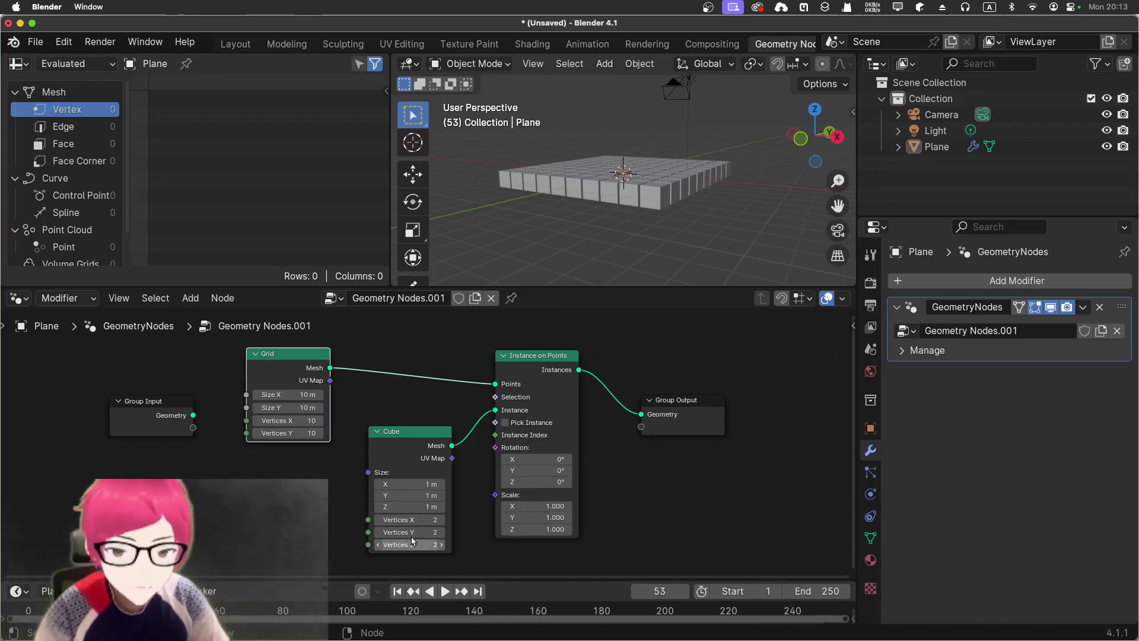
# - Expose the Cube node's Size as a Group Input value and rename that input Building Size
pyautogui.moveTo(391, 437); pyautogui.dragTo(194, 427)
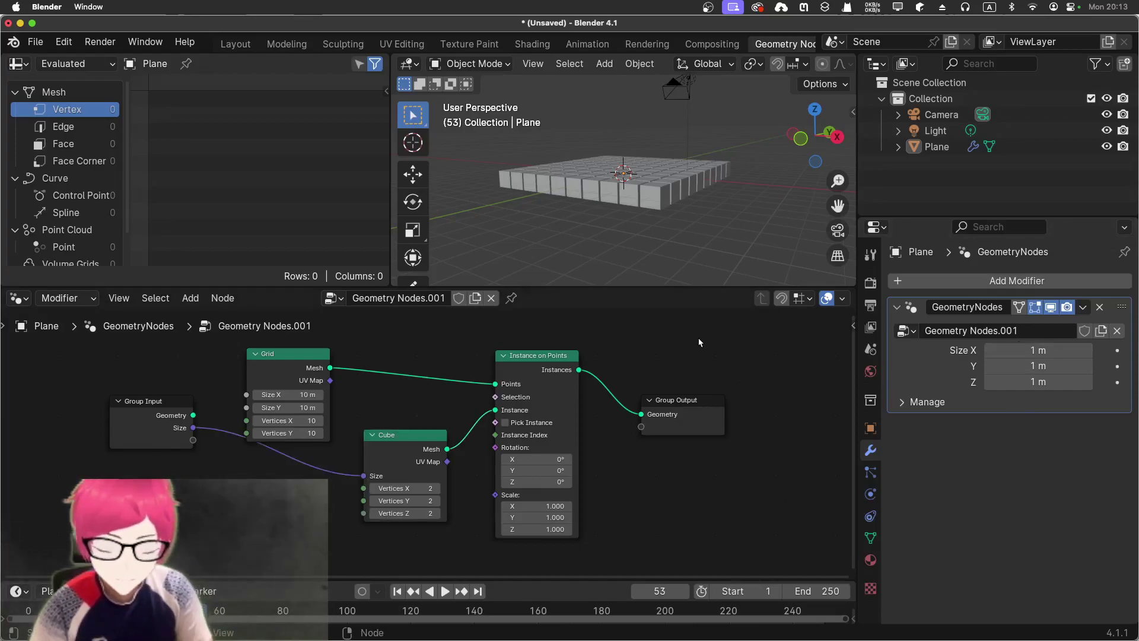
pyautogui.press('n')
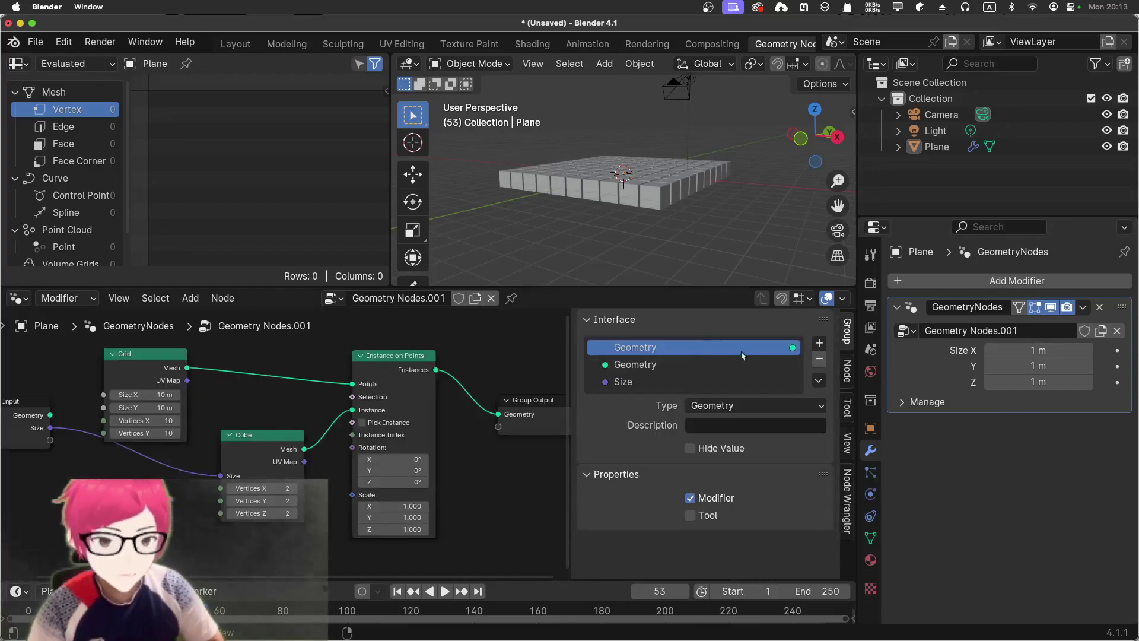
pyautogui.click(621, 382)
pyautogui.doubleClick(620, 383)
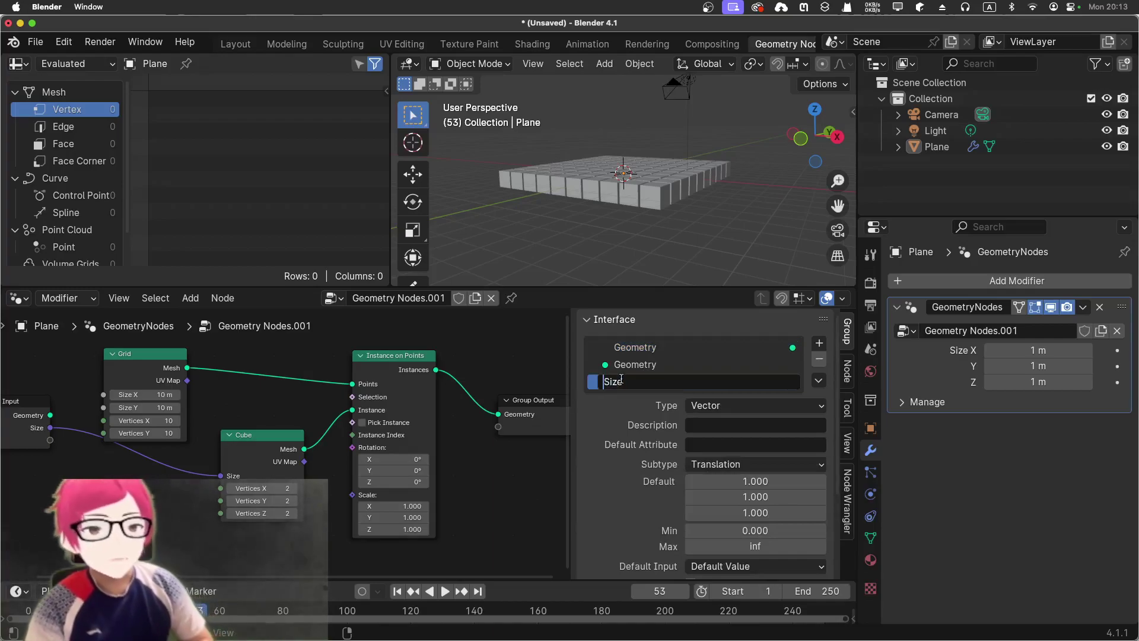
pyautogui.write('Building')
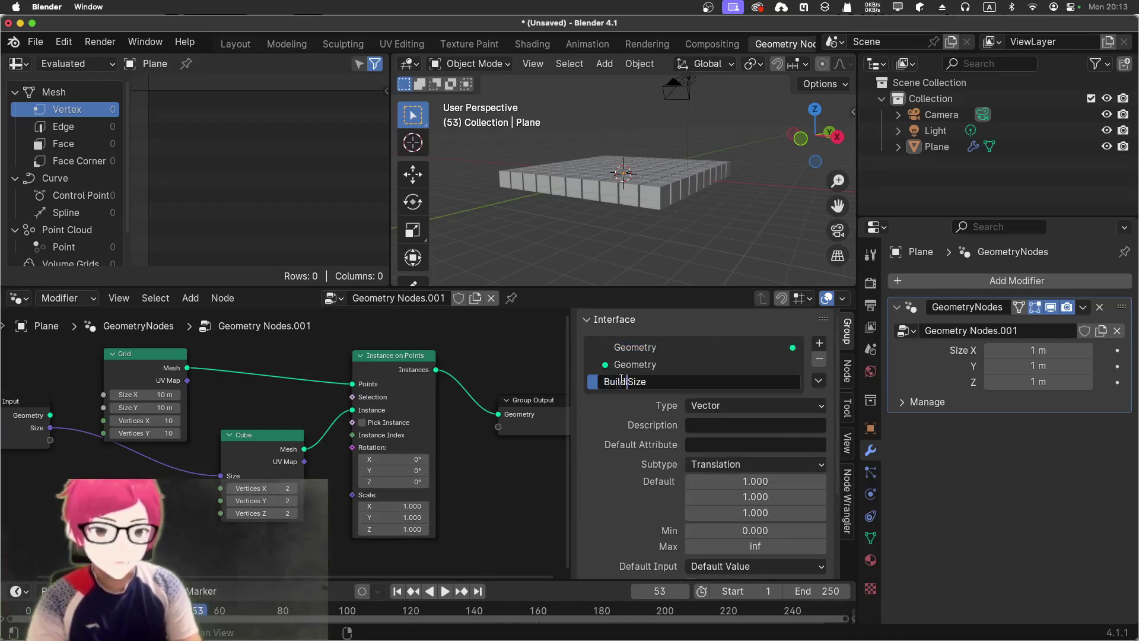
pyautogui.press('Return')
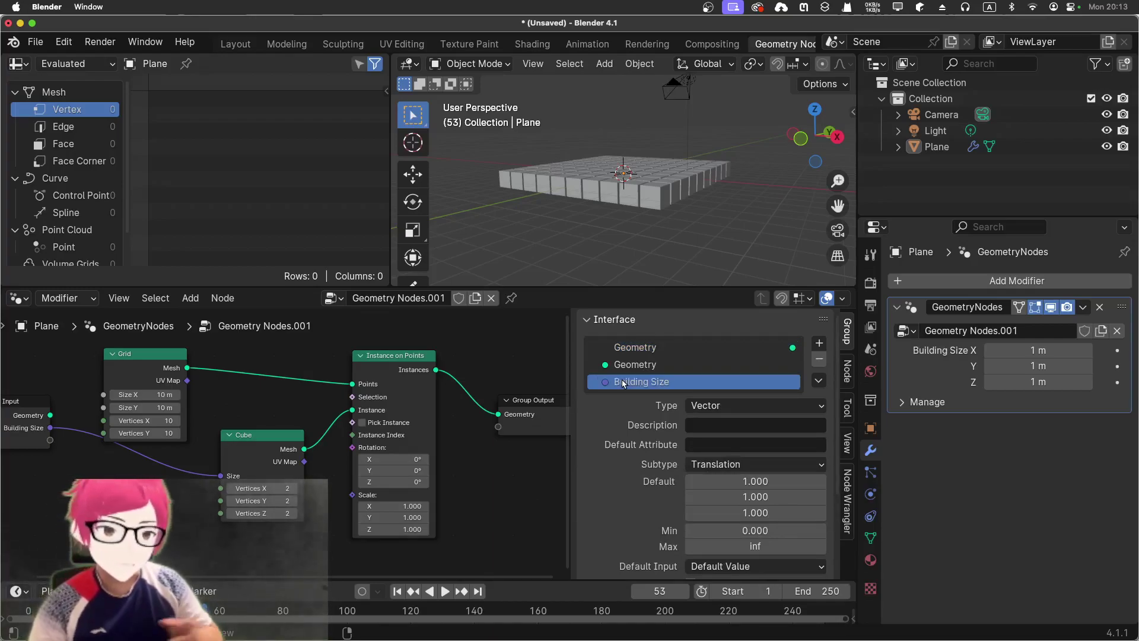
# - Set the Building Size X value to 0.22 m on the plane's GeometryNodes modifier
pyautogui.moveTo(1030, 352)
pyautogui.mouseDown()
pyautogui.moveTo(1062, 353)
pyautogui.moveTo(1016, 352)
pyautogui.mouseUp()
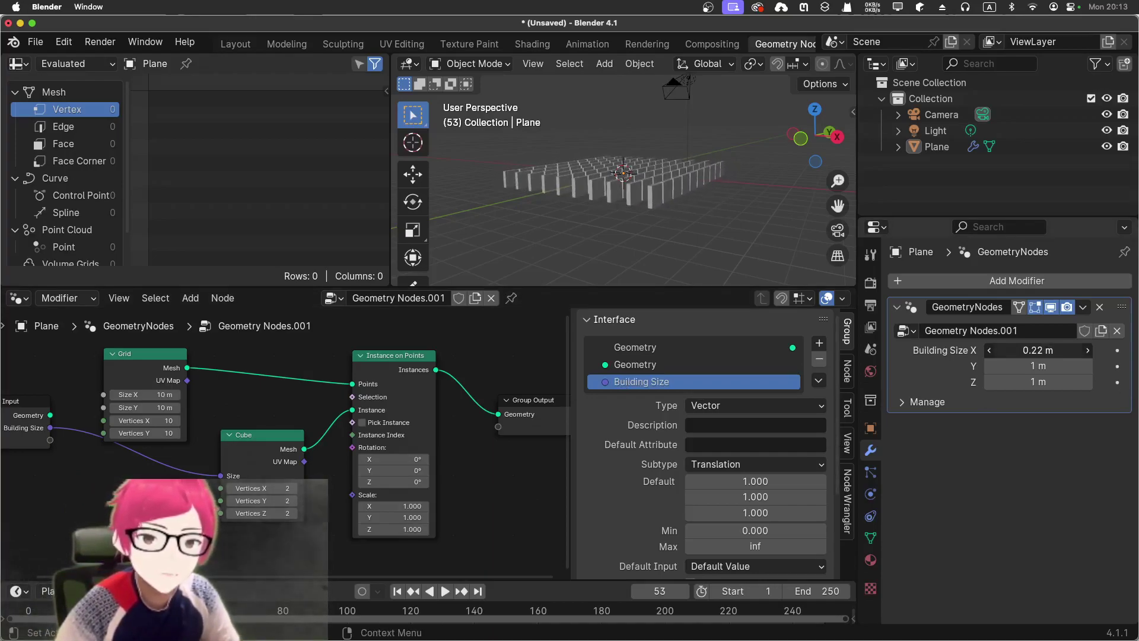
pyautogui.scroll(5, 621, 204)
pyautogui.scroll(-2, 620, 207)
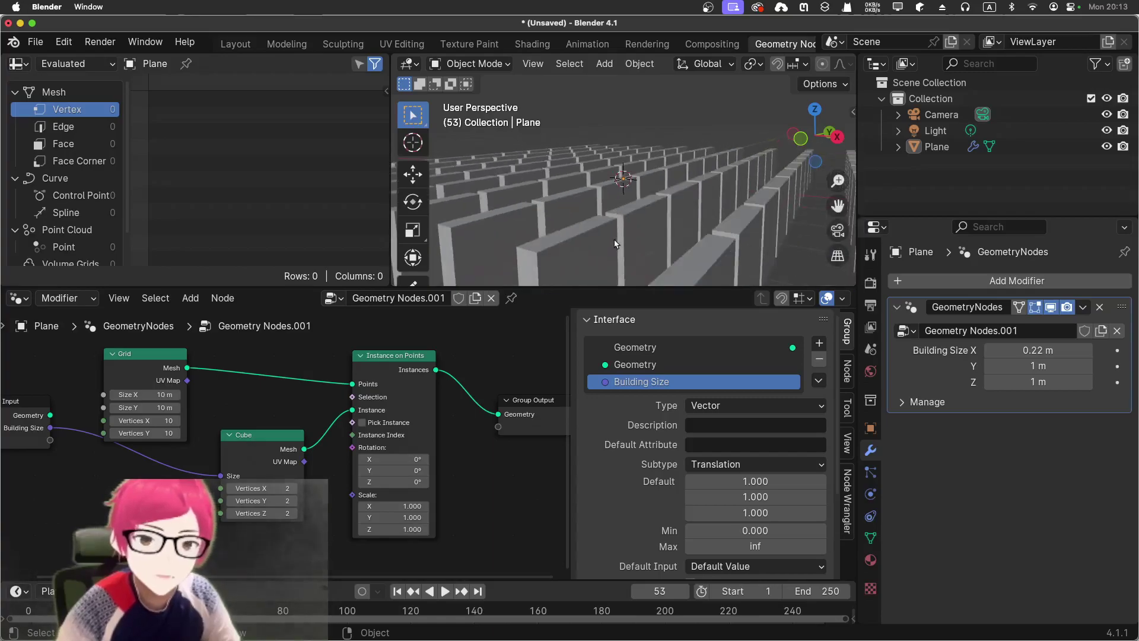
pyautogui.scroll(-2, 617, 243)
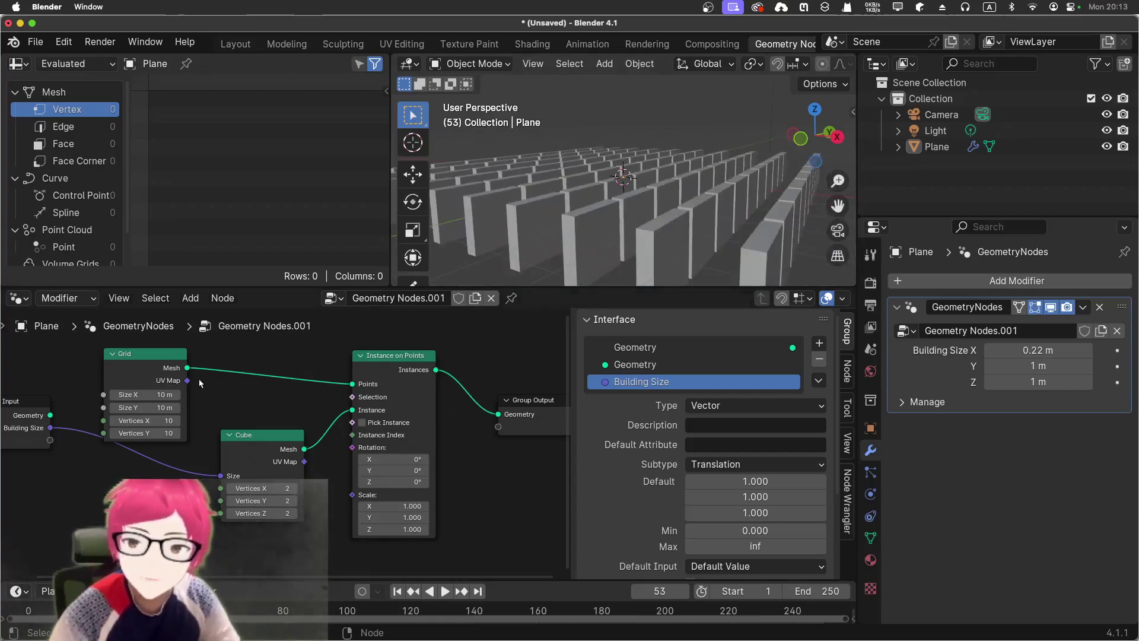
# - Set the Grid node's Size X to 10.6 m and expose it as a new Group Input value
pyautogui.hscroll(-5, 225, 411)
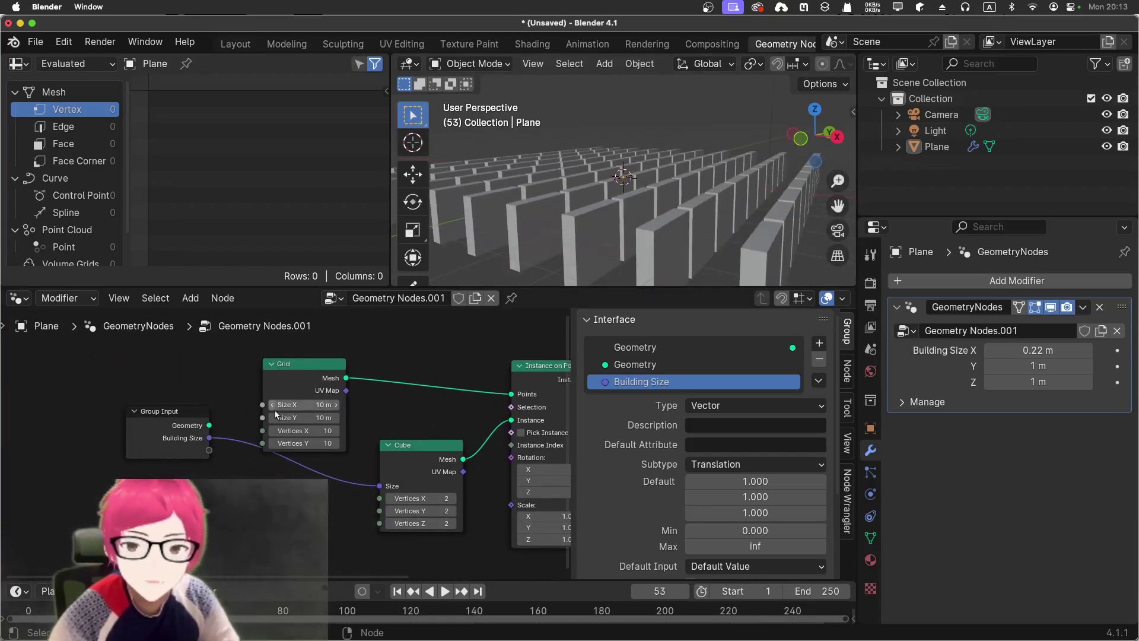
pyautogui.moveTo(289, 402); pyautogui.dragTo(294, 405)
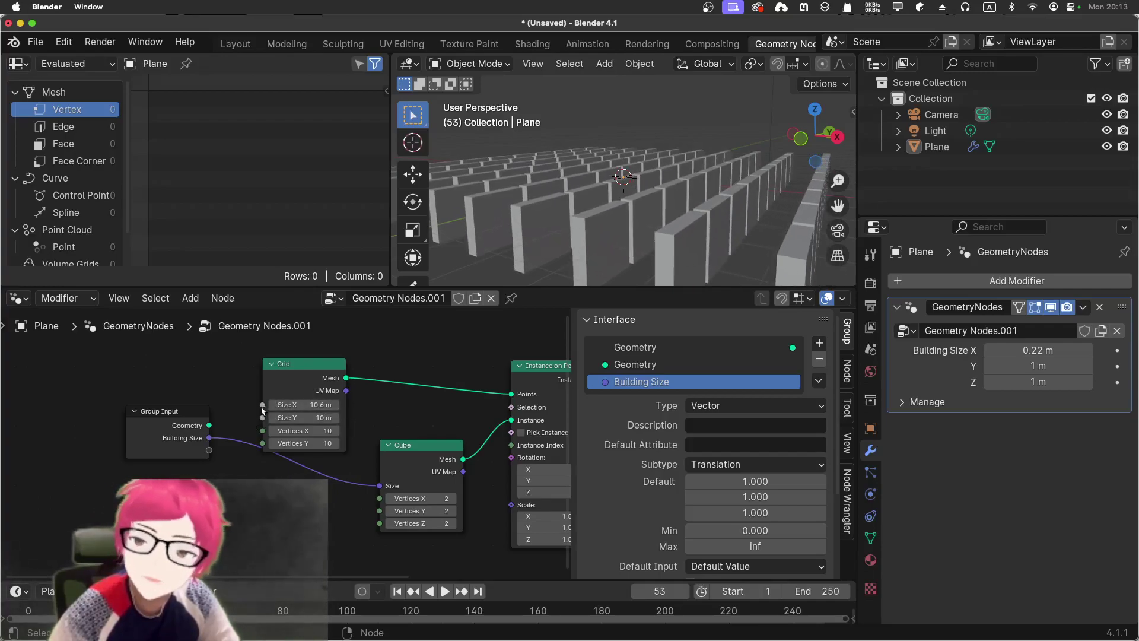
pyautogui.moveTo(219, 456); pyautogui.dragTo(214, 454)
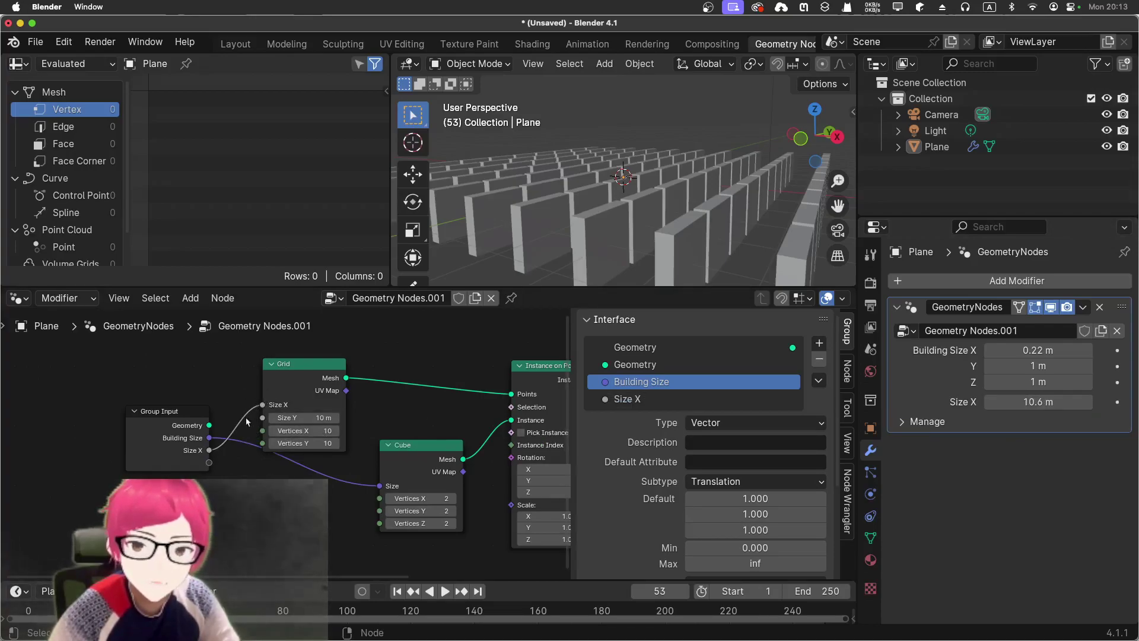
# - Rename the Size X group input Building Distance and set its modifier value to 10.8 m
pyautogui.doubleClick(635, 399)
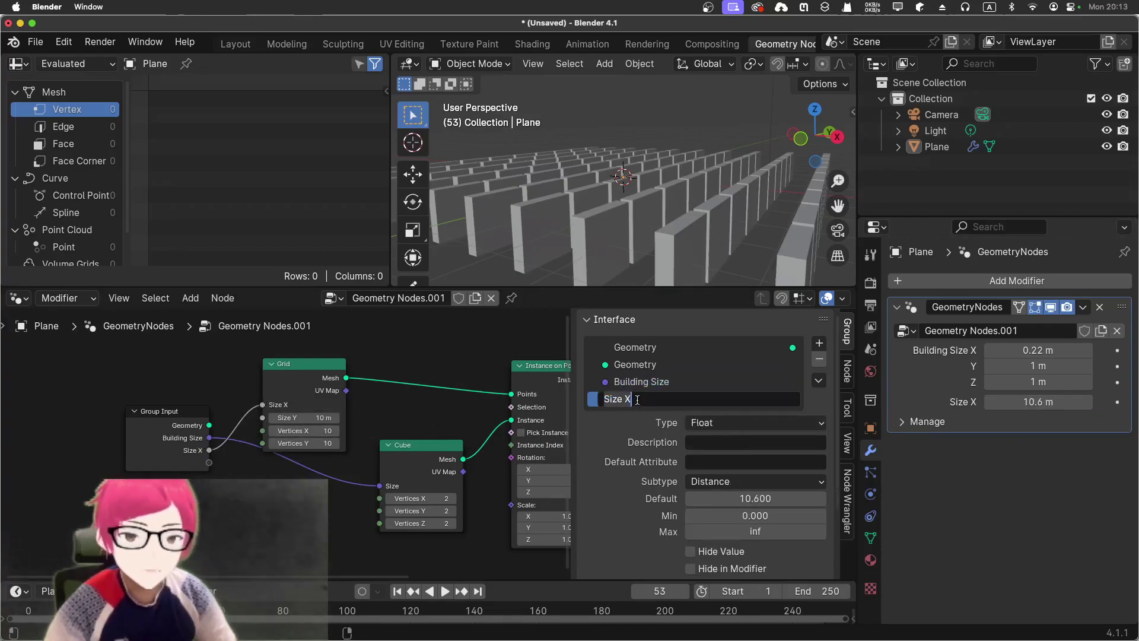
pyautogui.write('Building Distance')
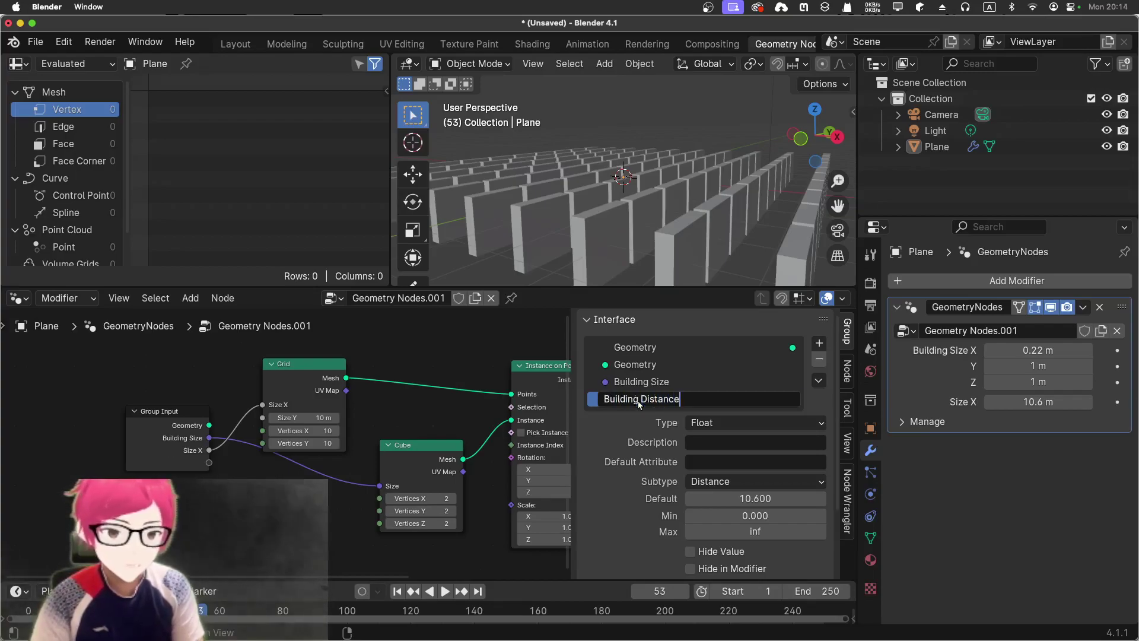
pyautogui.press('Return')
pyautogui.moveTo(1038, 402)
pyautogui.mouseDown()
pyautogui.moveTo(1079, 402)
pyautogui.moveTo(1021, 401)
pyautogui.mouseUp()
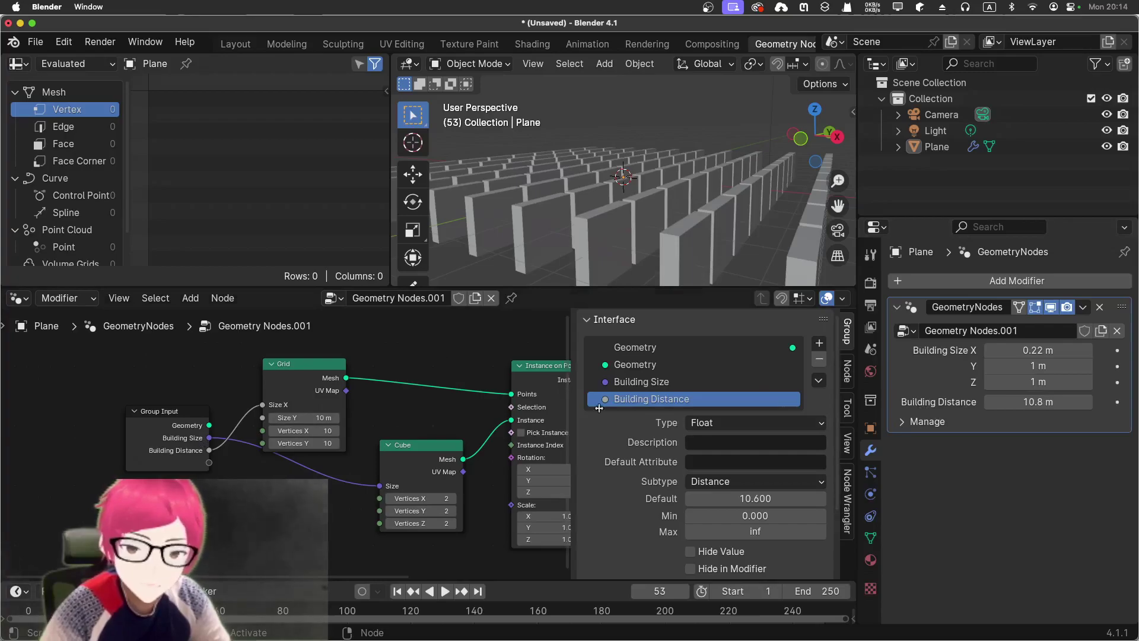
# - Shift the Cube node slightly and set Building Size X to 0.14 m and Z to 2.54 m
pyautogui.scroll(-2, 525, 201)
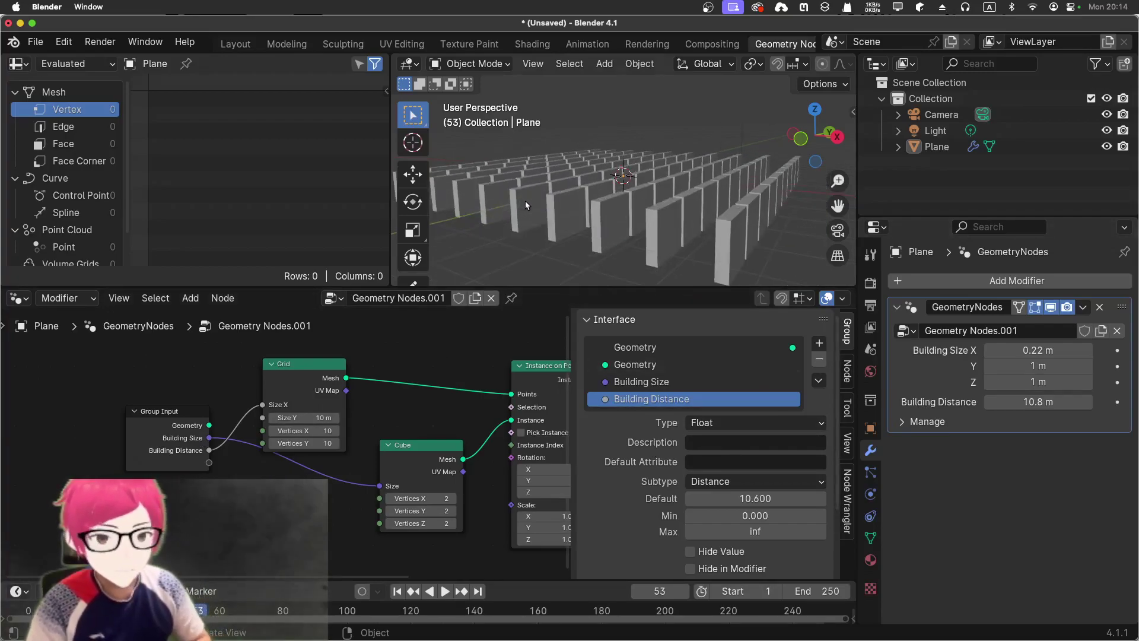
pyautogui.press('KP_1')
pyautogui.scroll(4, 546, 186)
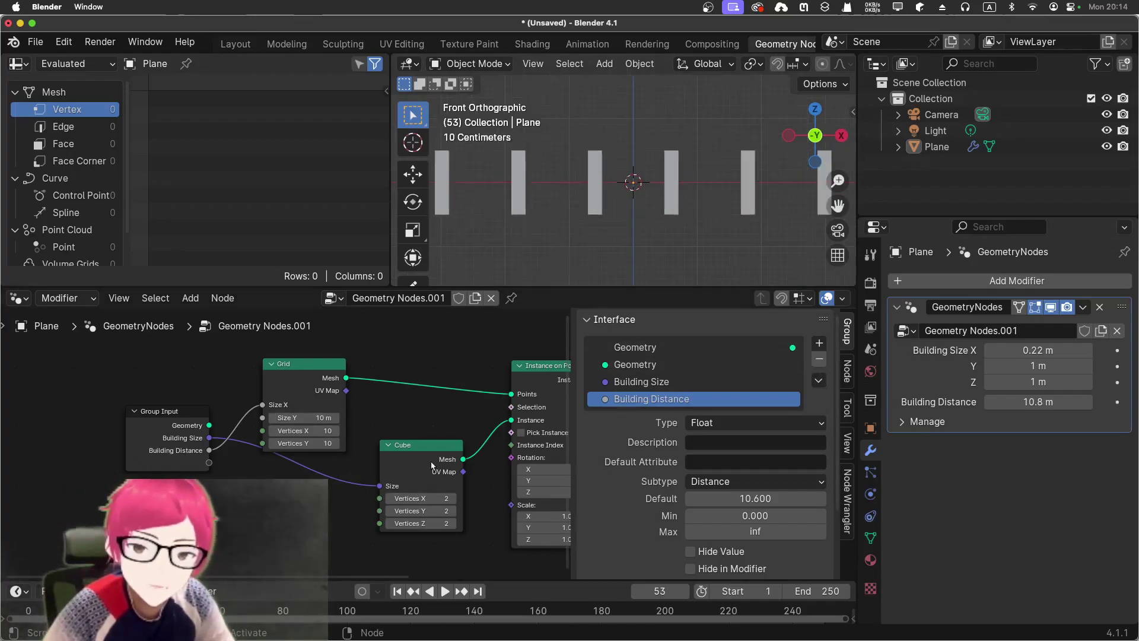
pyautogui.moveTo(426, 446); pyautogui.dragTo(421, 453)
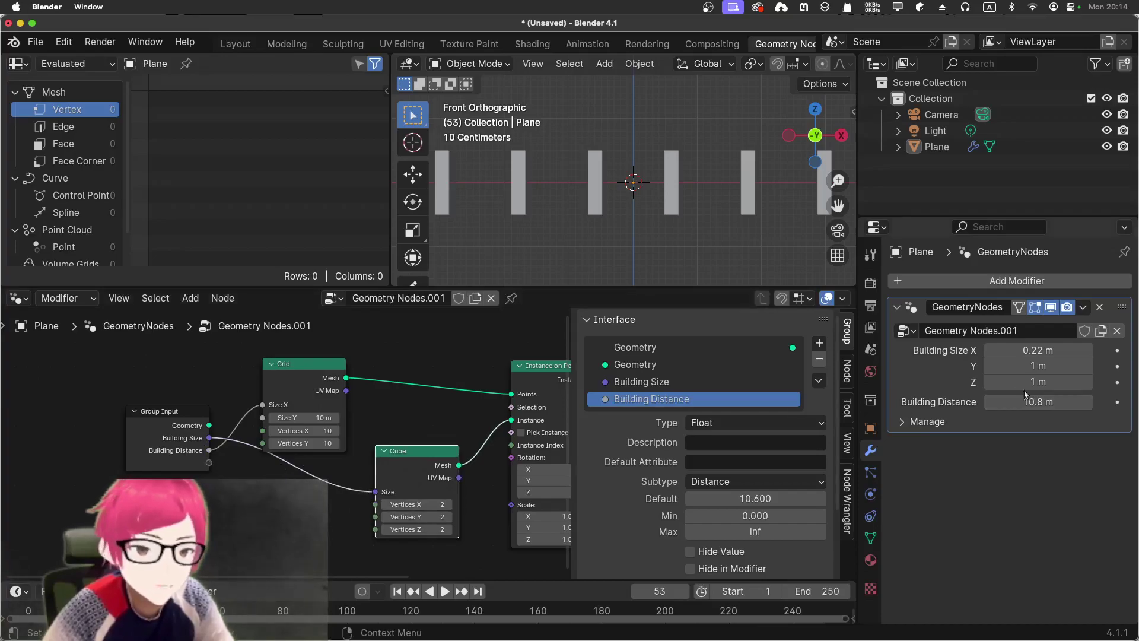
pyautogui.moveTo(1038, 350); pyautogui.dragTo(1088, 381)
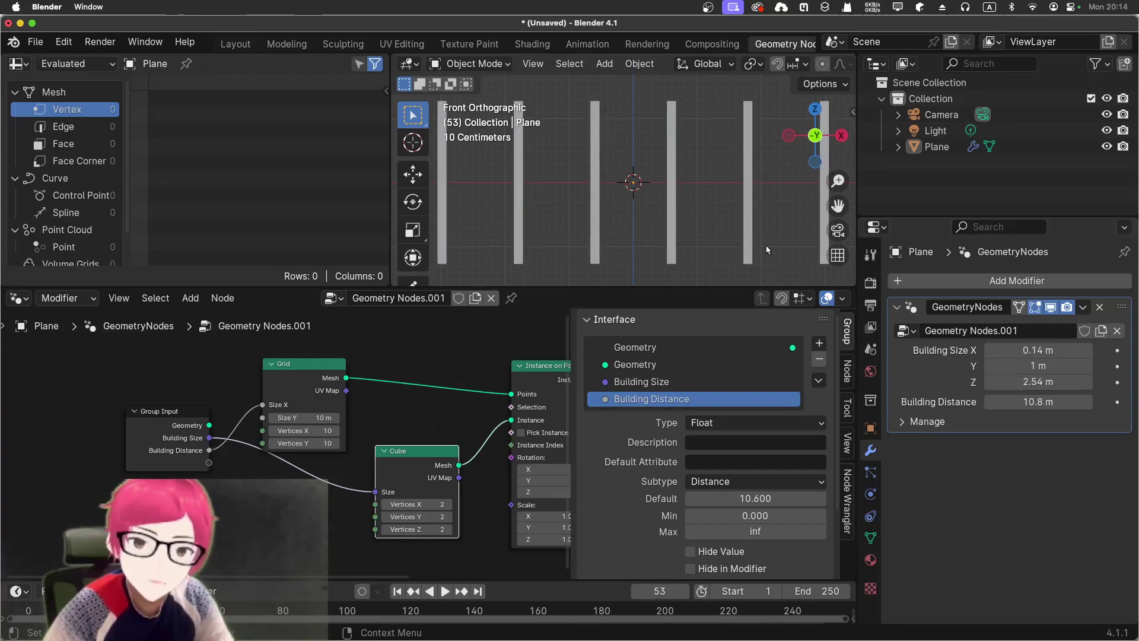
pyautogui.scroll(-5, 669, 206)
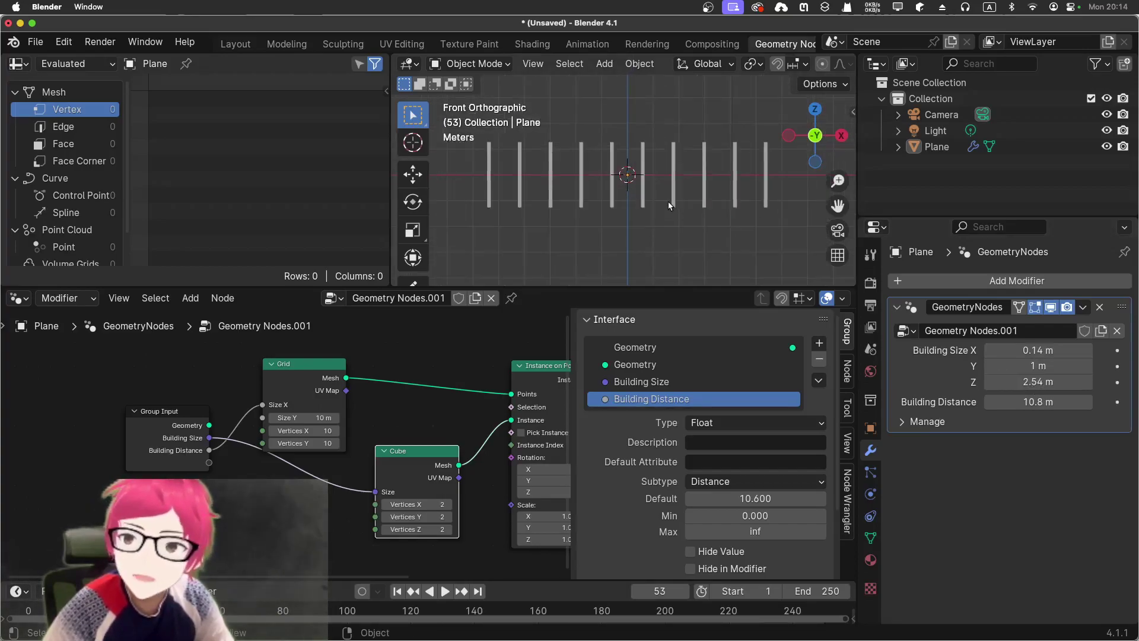
pyautogui.moveTo(669, 204); pyautogui.dragTo(656, 223, button='middle')
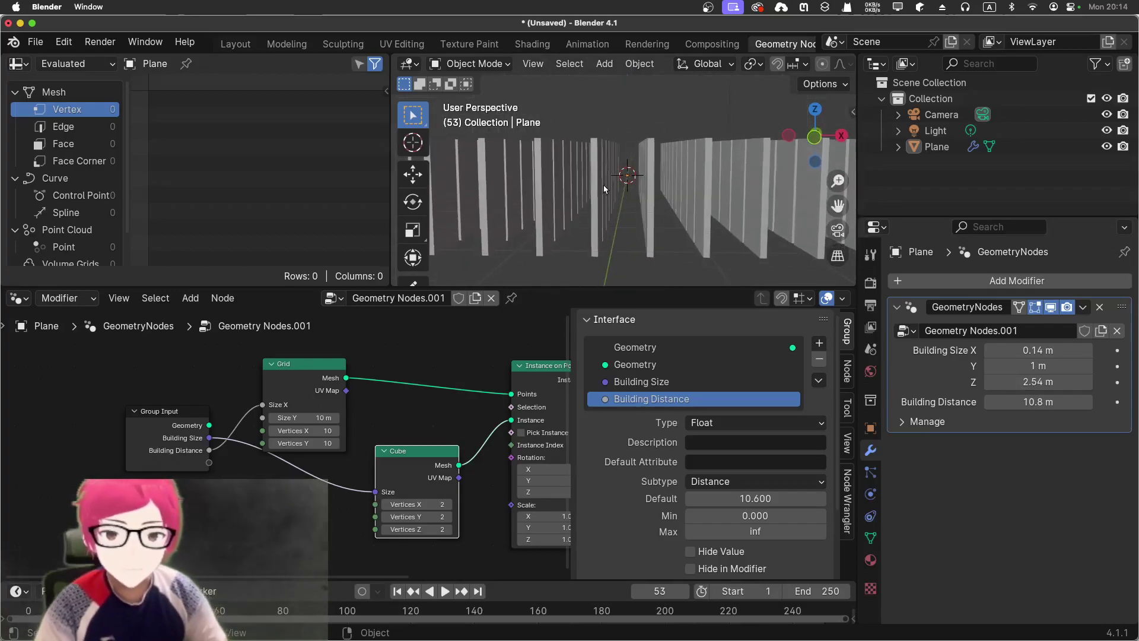
# - In the Layout workspace, add a mesh plane and scale it to about 16.8 as ground around the buildings
pyautogui.click(229, 44)
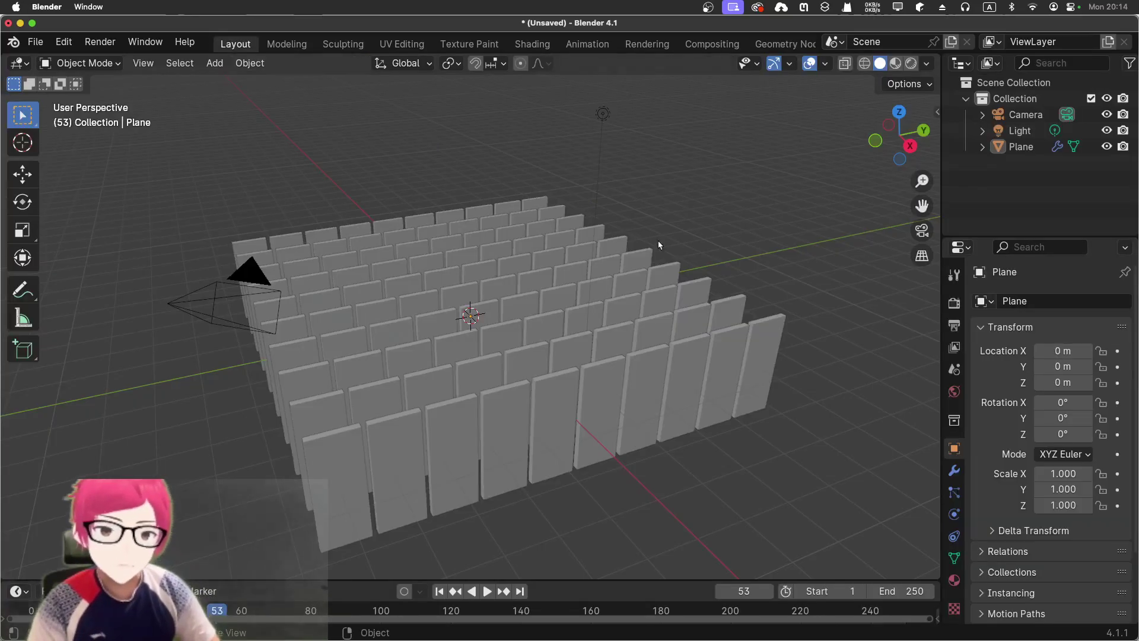
pyautogui.scroll(-3, 658, 237)
pyautogui.moveTo(658, 236); pyautogui.dragTo(643, 276, button='middle')
pyautogui.hotkey('shift', 'a')
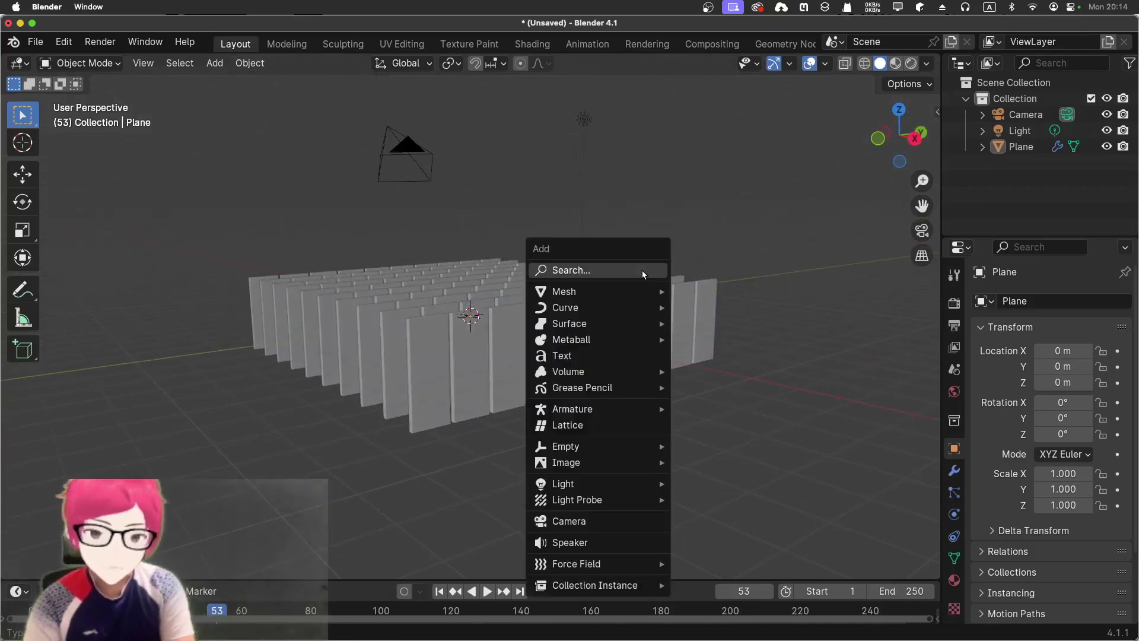
pyautogui.moveTo(633, 293)
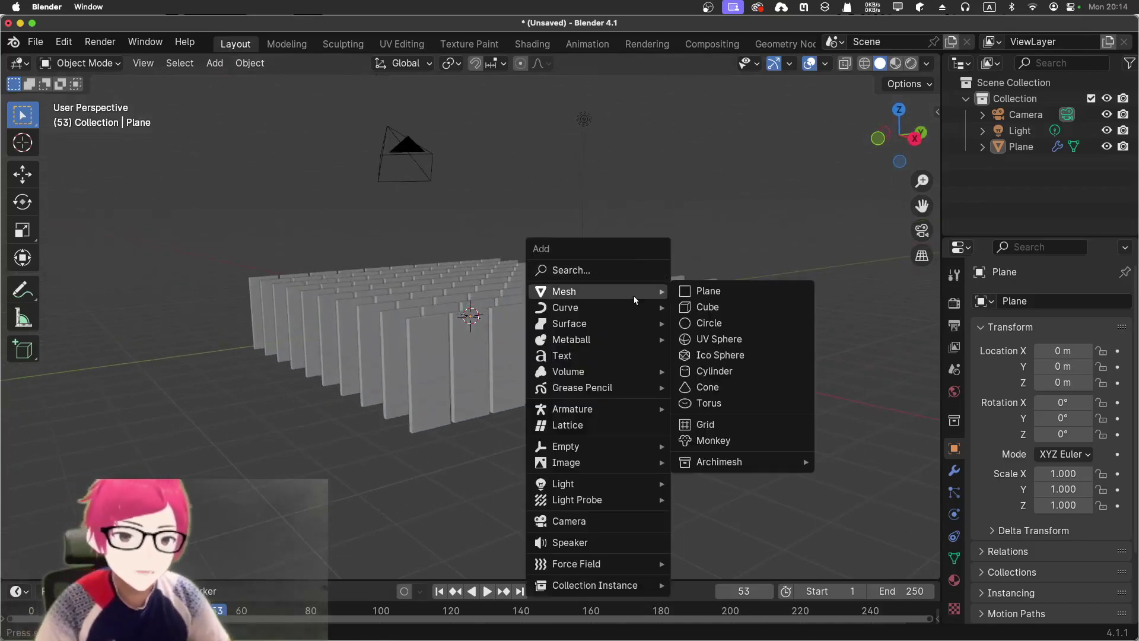
pyautogui.click(727, 291)
pyautogui.press('s')
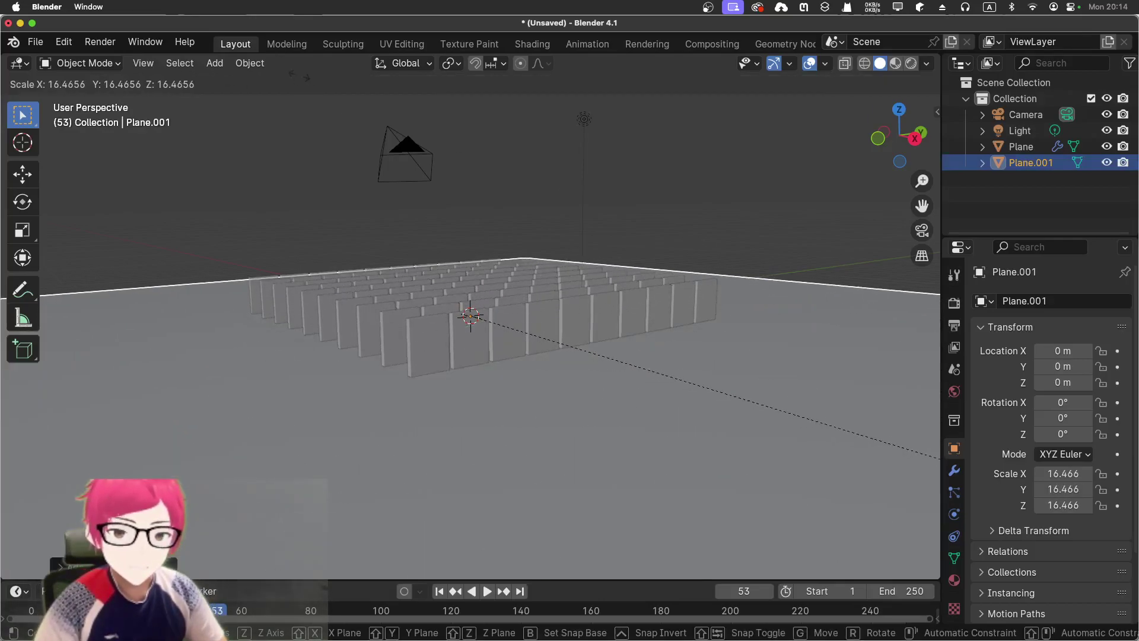
pyautogui.click(527, 271)
pyautogui.moveTo(527, 270); pyautogui.dragTo(617, 354, button='middle')
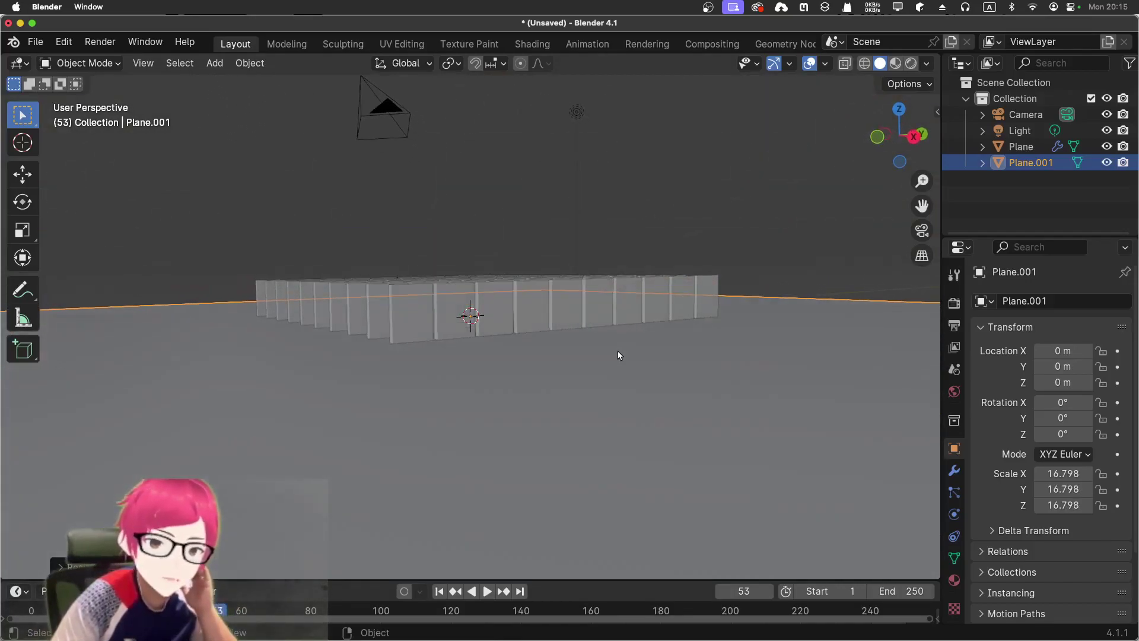
# - Set the buildings' Building Size Z to 10.8 m in the original plane's modifier, then deselect the object
pyautogui.click(1013, 149)
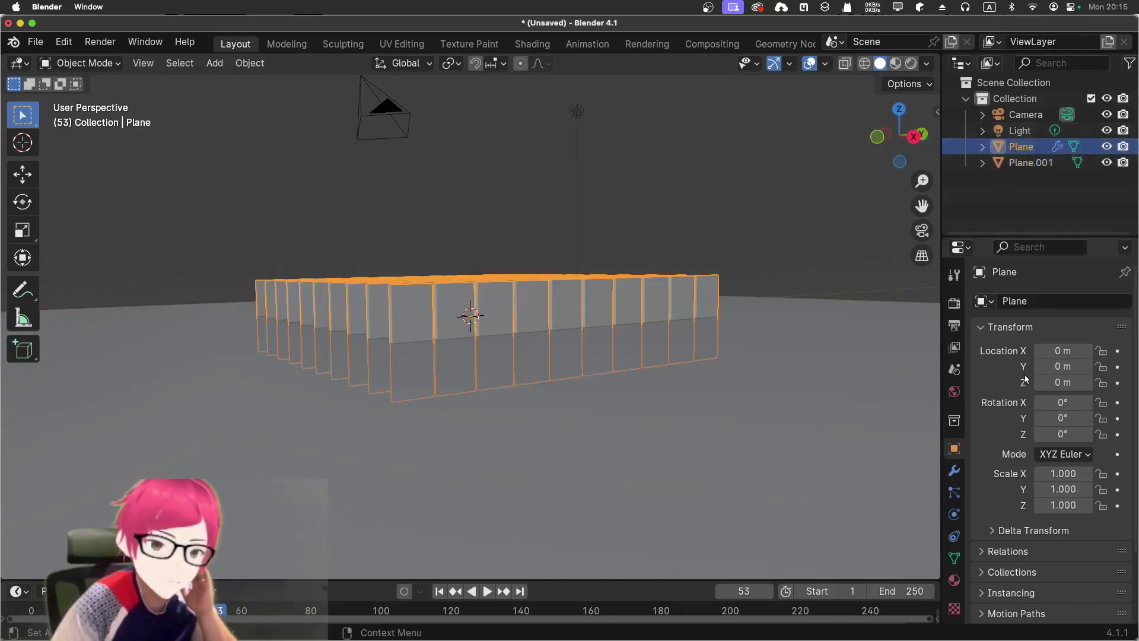
pyautogui.click(954, 472)
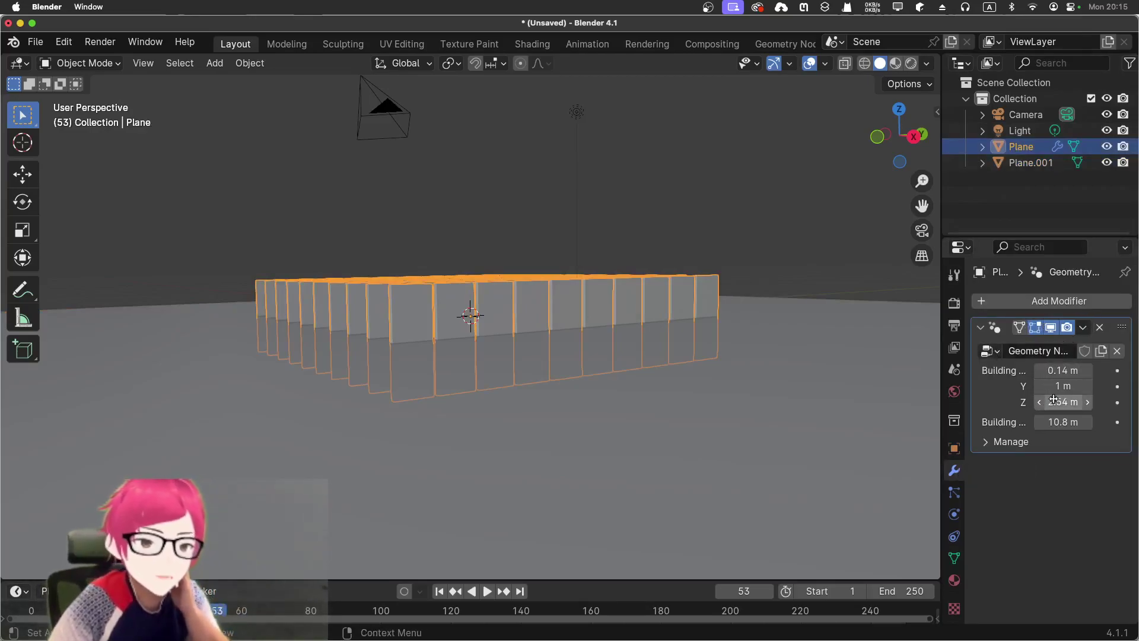
pyautogui.moveTo(1052, 403); pyautogui.dragTo(1097, 402)
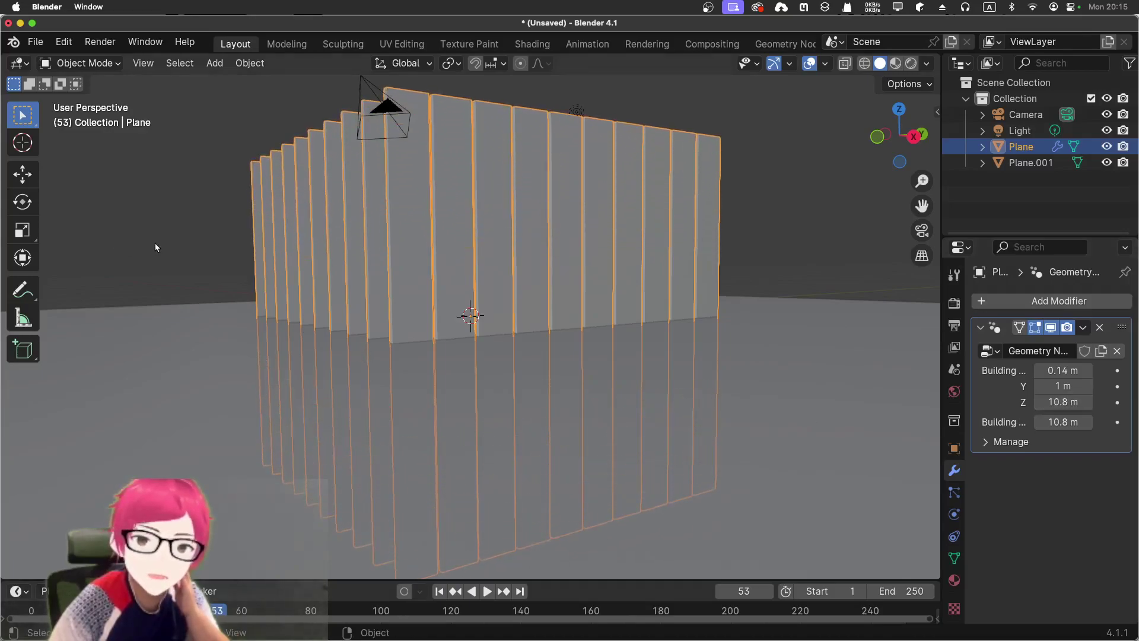
pyautogui.click(205, 291)
pyautogui.moveTo(204, 291); pyautogui.dragTo(225, 269, button='middle')
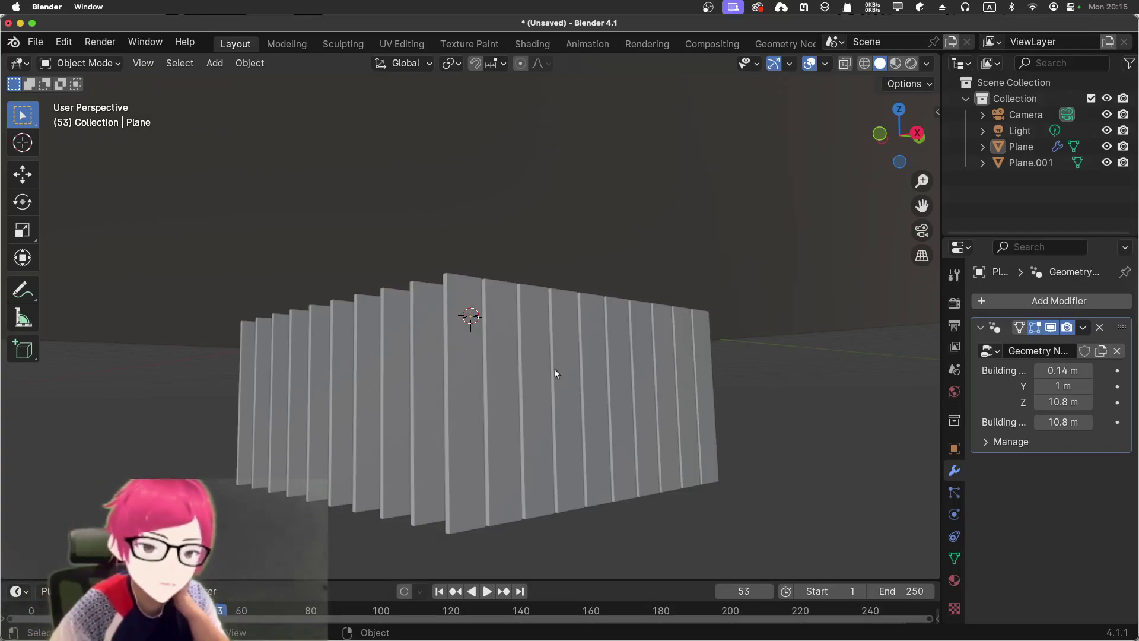
pyautogui.moveTo(611, 344); pyautogui.dragTo(794, 193, button='middle')
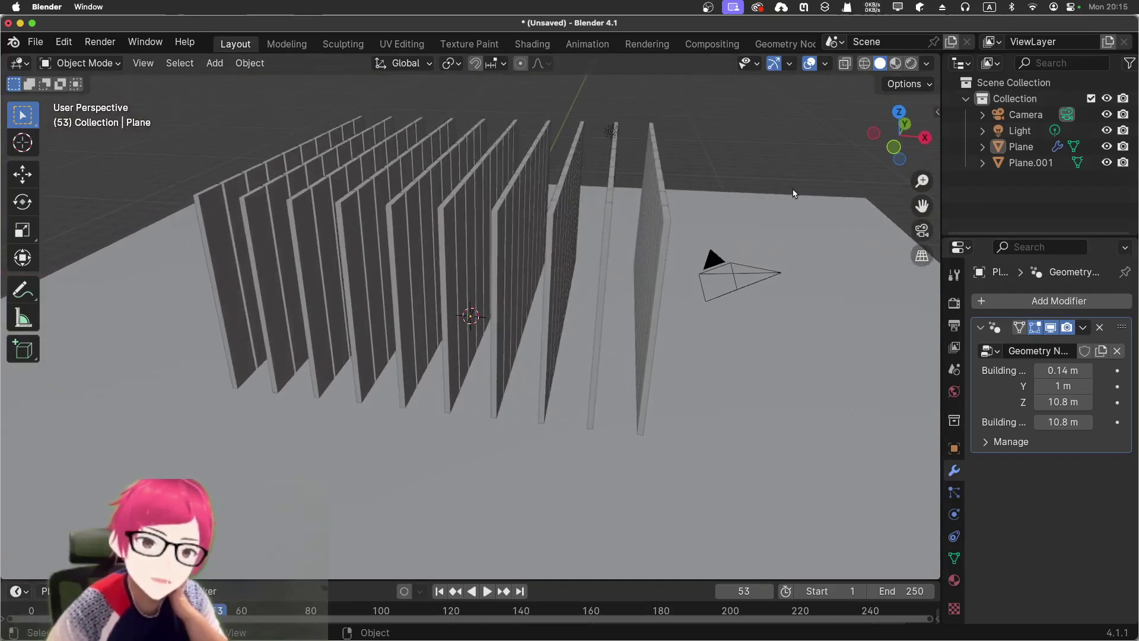
pyautogui.click(779, 44)
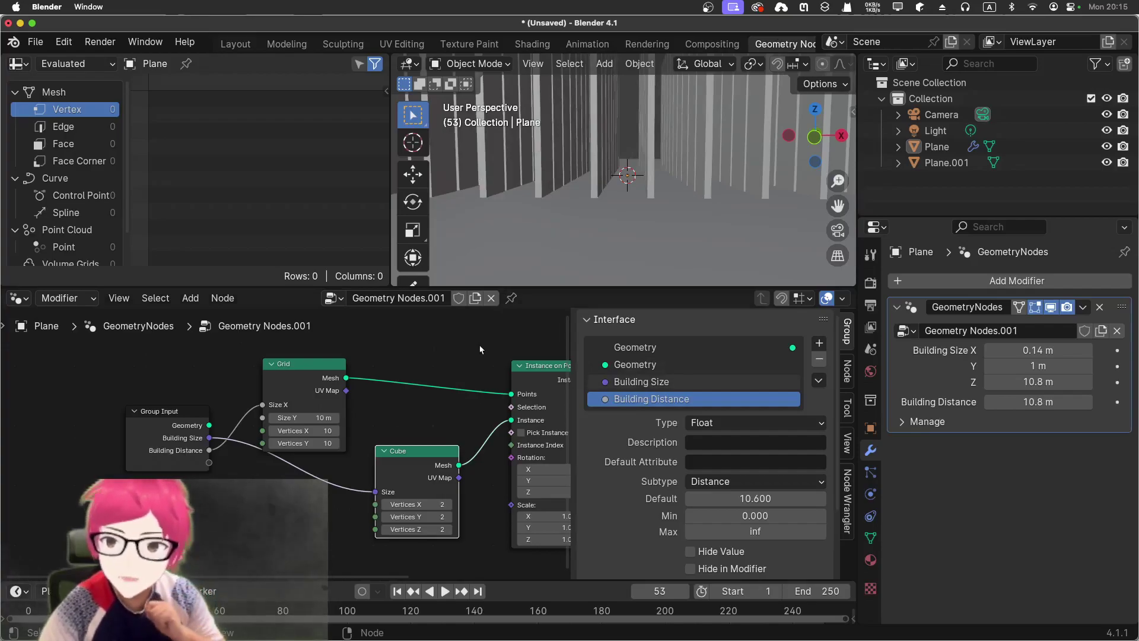
pyautogui.press('n')
pyautogui.scroll(-5, 631, 178)
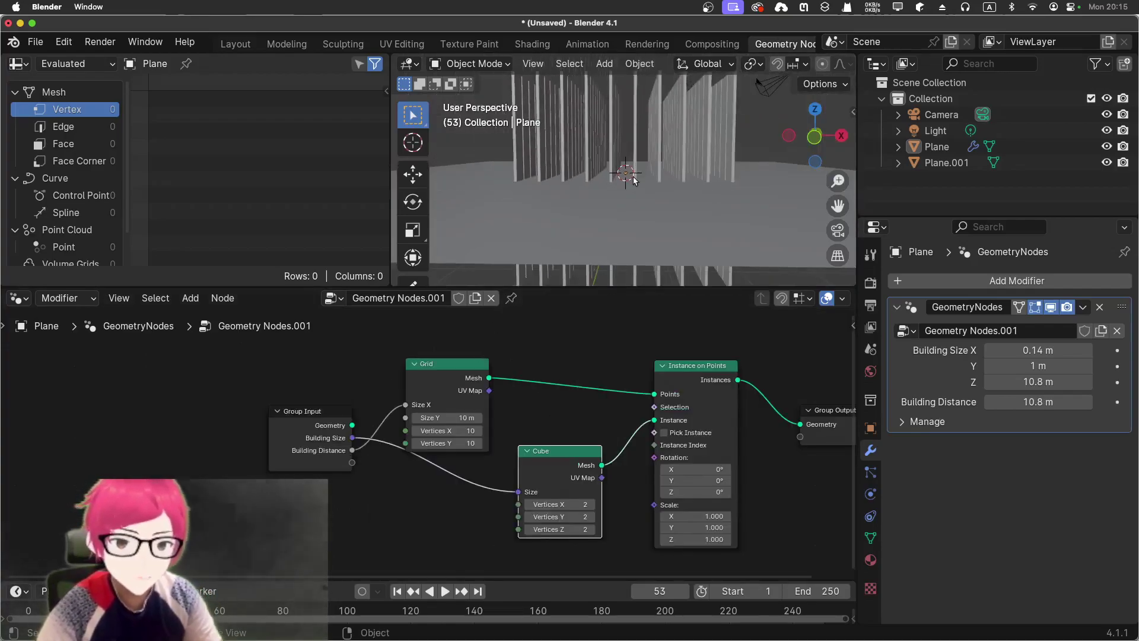
pyautogui.click(228, 47)
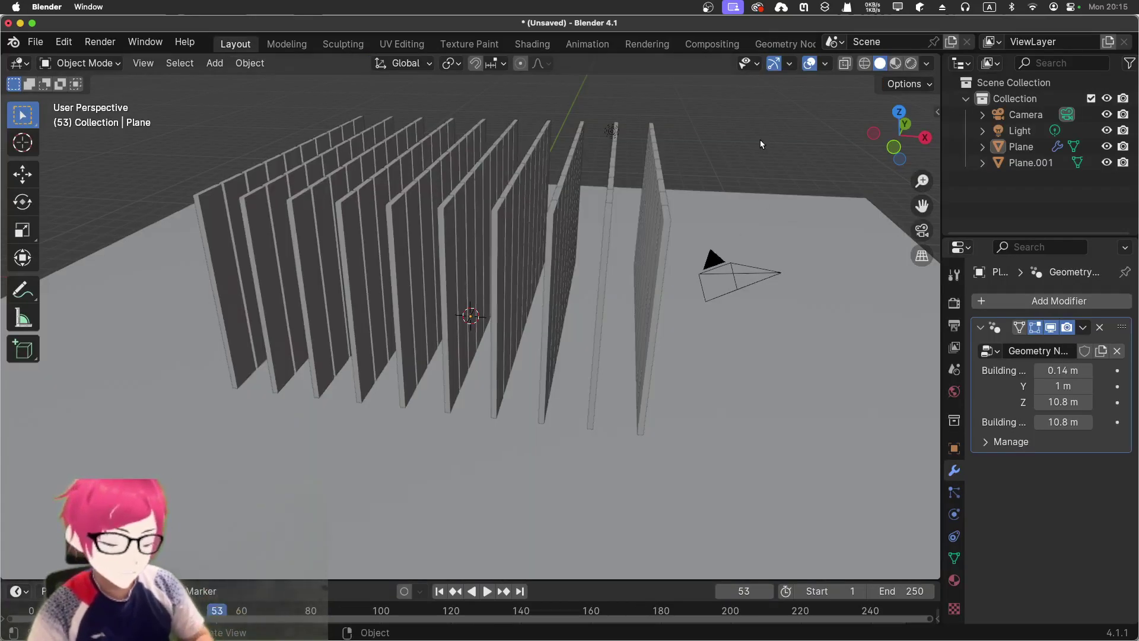
pyautogui.press('KP_1')
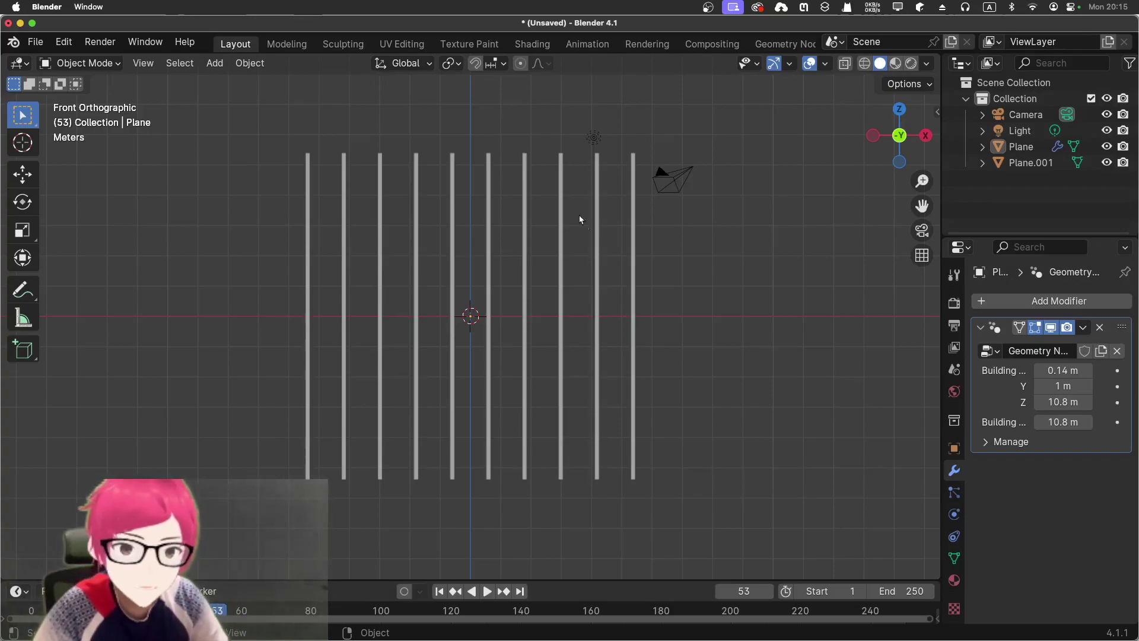
# - In the Geometry Nodes workspace, shift the Grid node slightly upward and remove the Building Size input from the group interface
pyautogui.click(766, 51)
pyautogui.moveTo(452, 375); pyautogui.dragTo(466, 344)
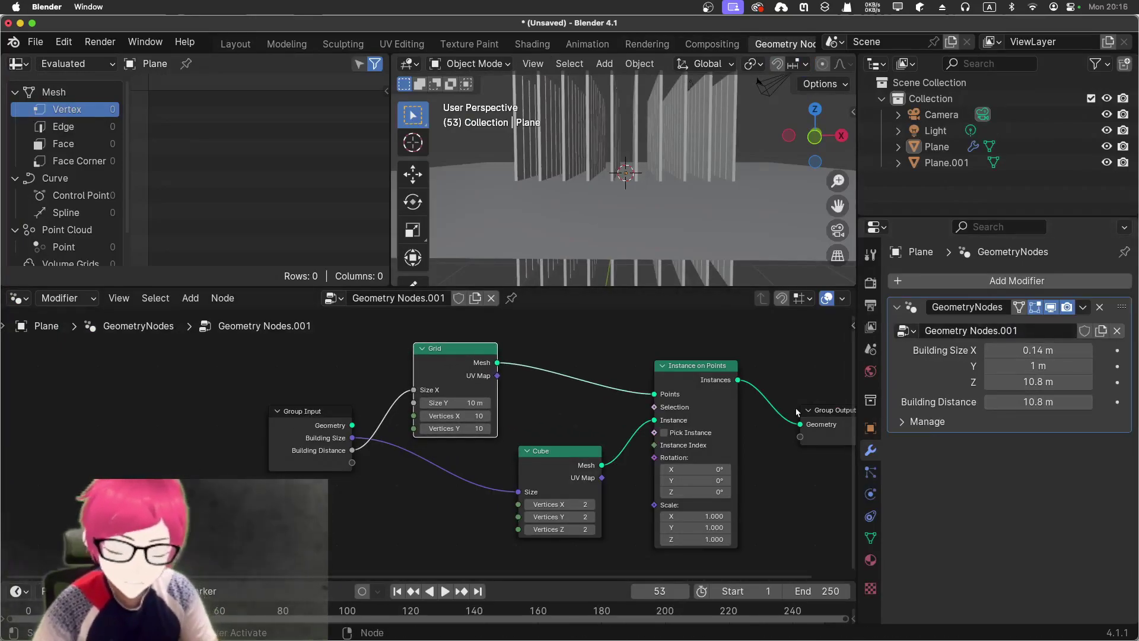
pyautogui.press('n')
pyautogui.click(712, 381)
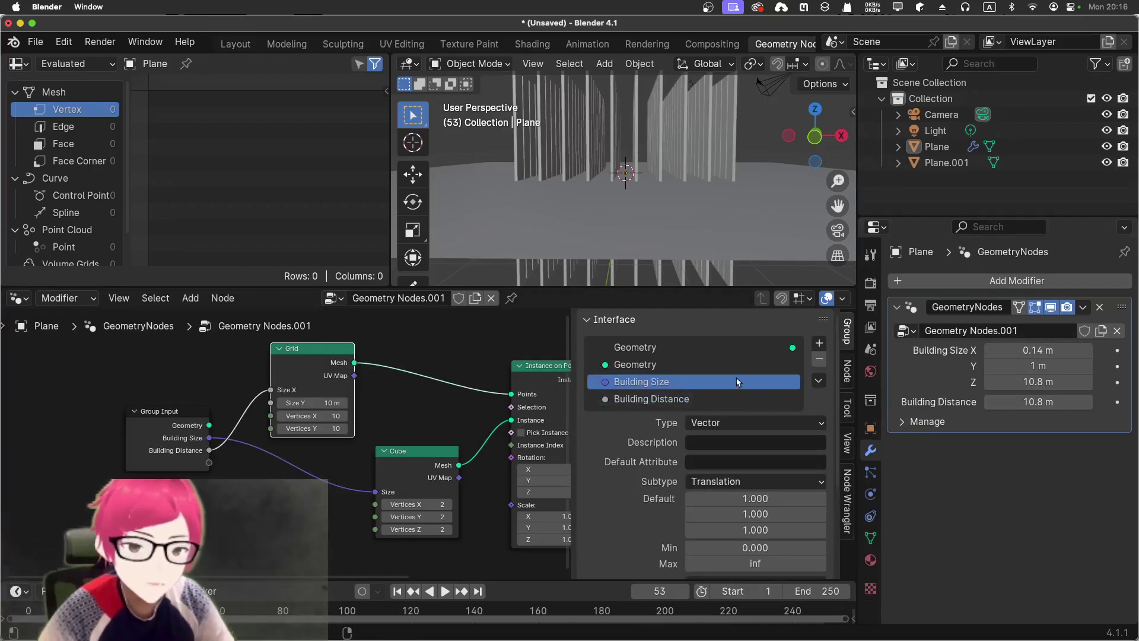
pyautogui.click(819, 358)
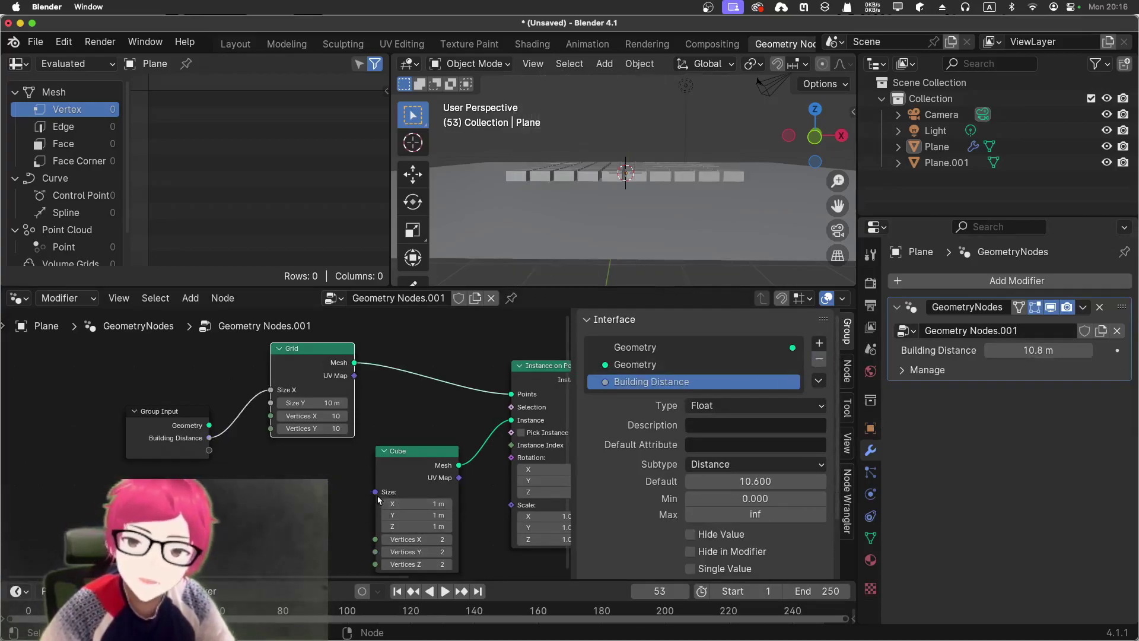
# - Add a Combine XYZ node beside the Cube node and connect its Vector output to the Cube's Size input
pyautogui.click(190, 298)
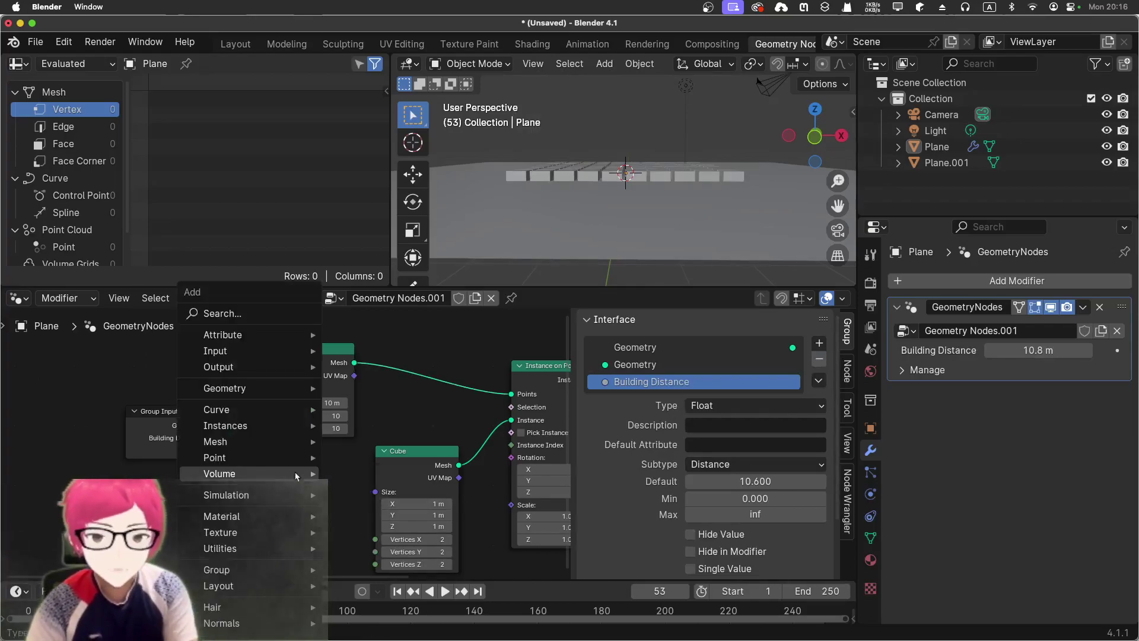
pyautogui.click(263, 322)
pyautogui.click(317, 384)
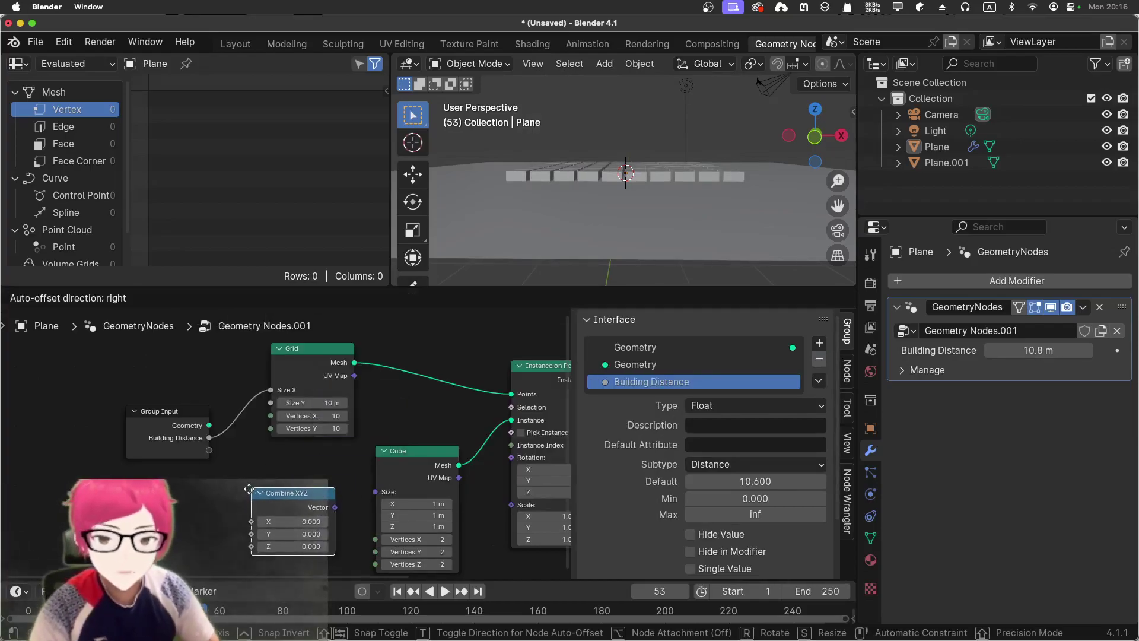
pyautogui.click(288, 501)
pyautogui.moveTo(375, 492); pyautogui.dragTo(329, 513)
# - Expose the Combine XYZ node's Z component as a new Group Input value
pyautogui.moveTo(175, 538); pyautogui.dragTo(342, 507, button='middle')
pyautogui.moveTo(414, 521); pyautogui.dragTo(378, 421)
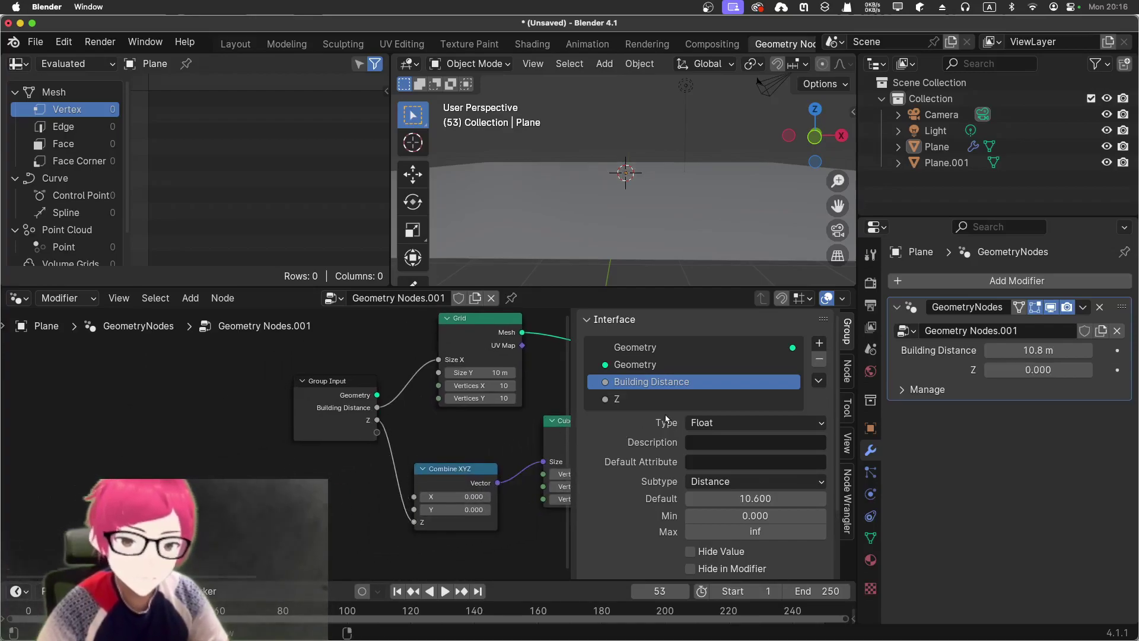
# - Rename the Z group input to "Building Hight" and set its modifier value to 0.130
pyautogui.doubleClick(645, 399)
pyautogui.write('Building Hight')
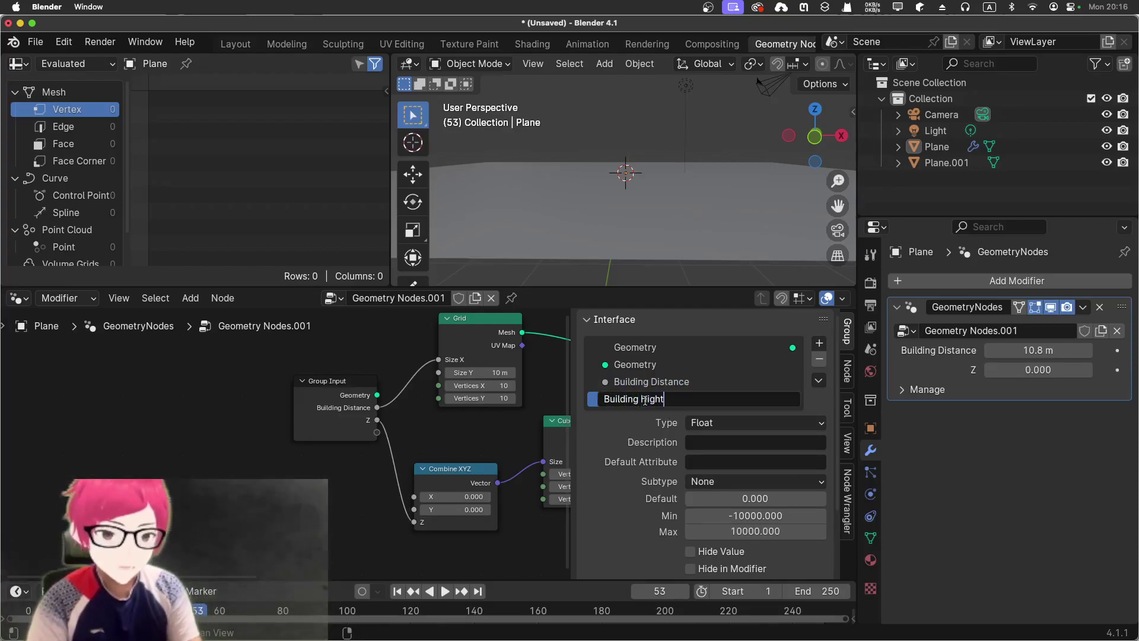
pyautogui.press('Return')
pyautogui.moveTo(1009, 369)
pyautogui.mouseDown()
pyautogui.moveTo(1050, 369)
pyautogui.moveTo(1015, 369)
pyautogui.mouseUp()
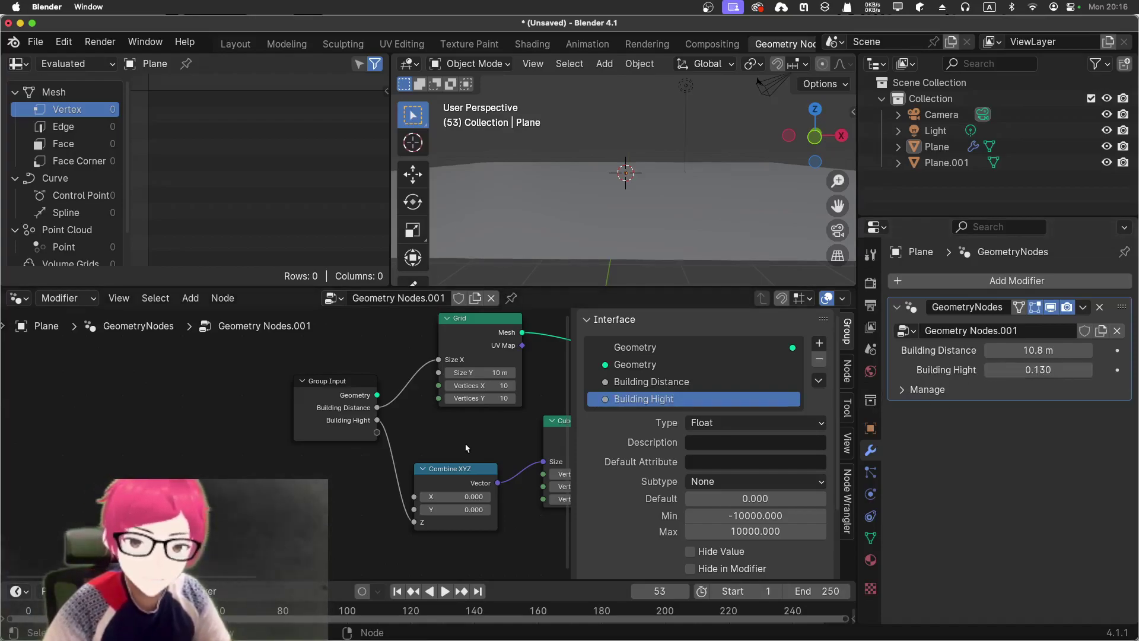
pyautogui.click(223, 45)
pyautogui.scroll(5, 483, 279)
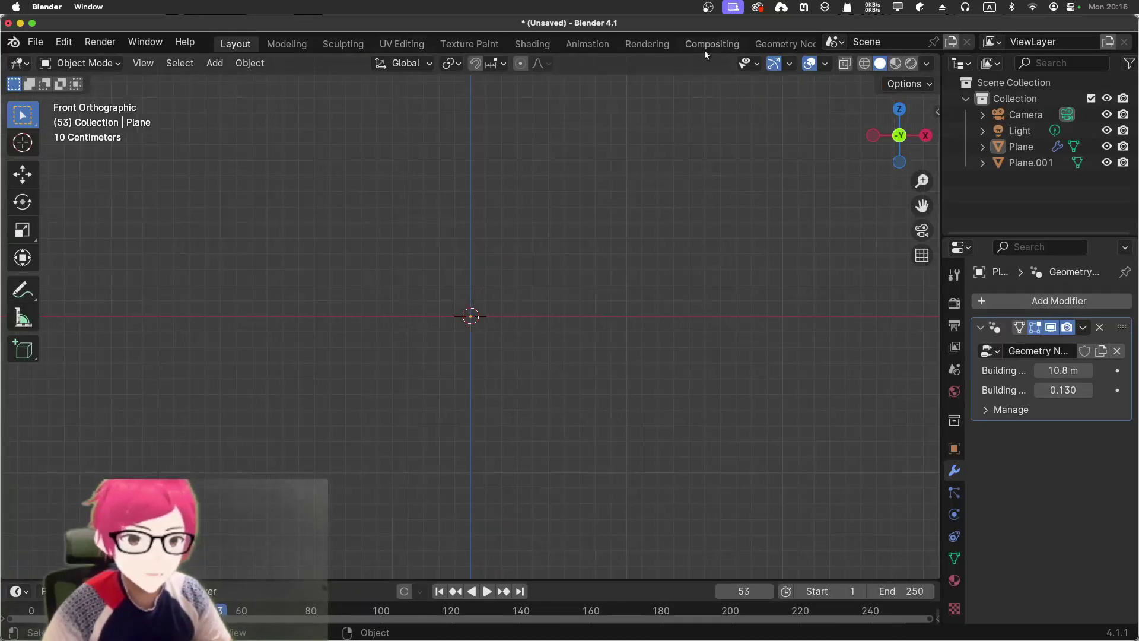
pyautogui.click(782, 44)
# - Set the X and Y values of the Combine XYZ node feeding the Cube's Size to 0.5 each
pyautogui.moveTo(454, 443); pyautogui.dragTo(255, 435, button='middle')
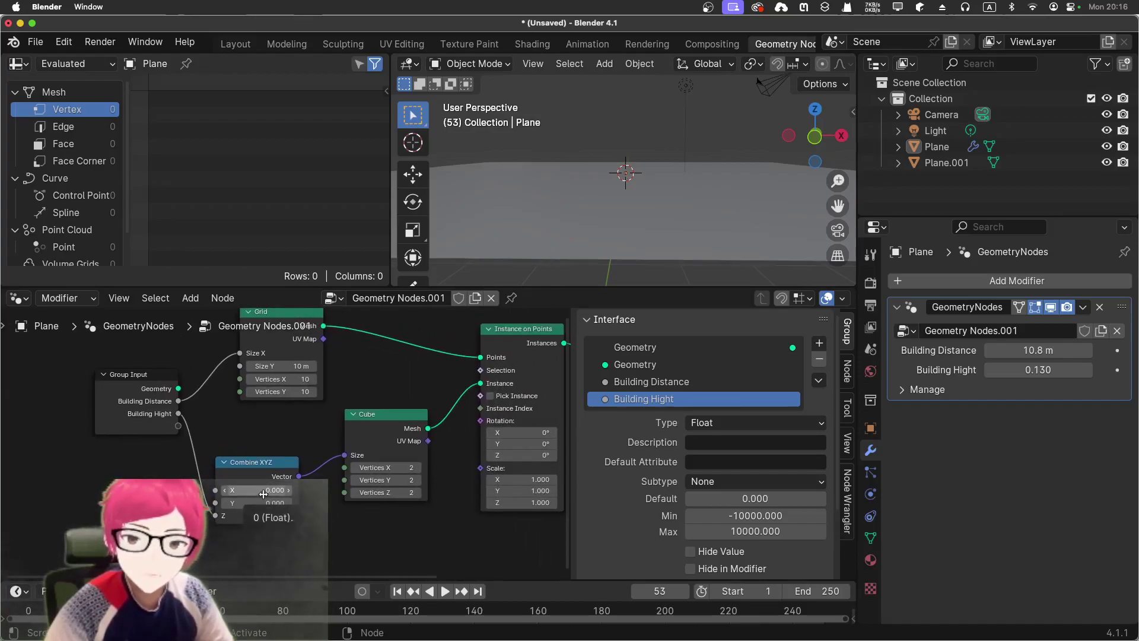
pyautogui.click(263, 493)
pyautogui.write('0.5')
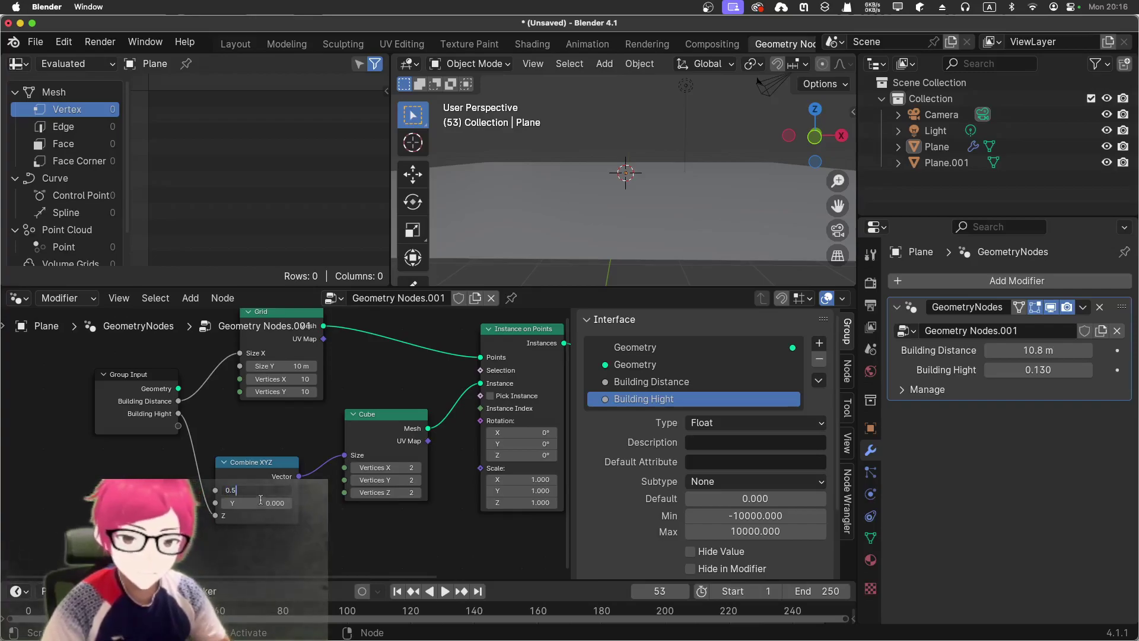
pyautogui.press('Tab')
pyautogui.write('0.5')
pyautogui.press('Return')
# - Set the modifier's Building Hight value to 3.720
pyautogui.scroll(5, 703, 193)
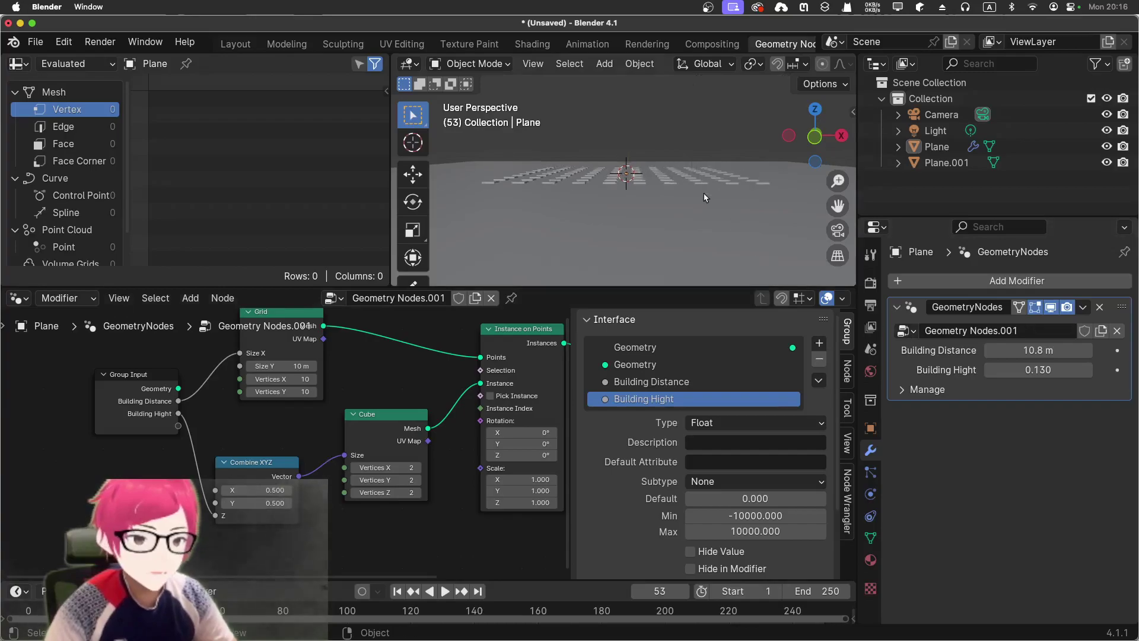
pyautogui.moveTo(1030, 369); pyautogui.dragTo(1088, 369)
pyautogui.scroll(-8, 634, 228)
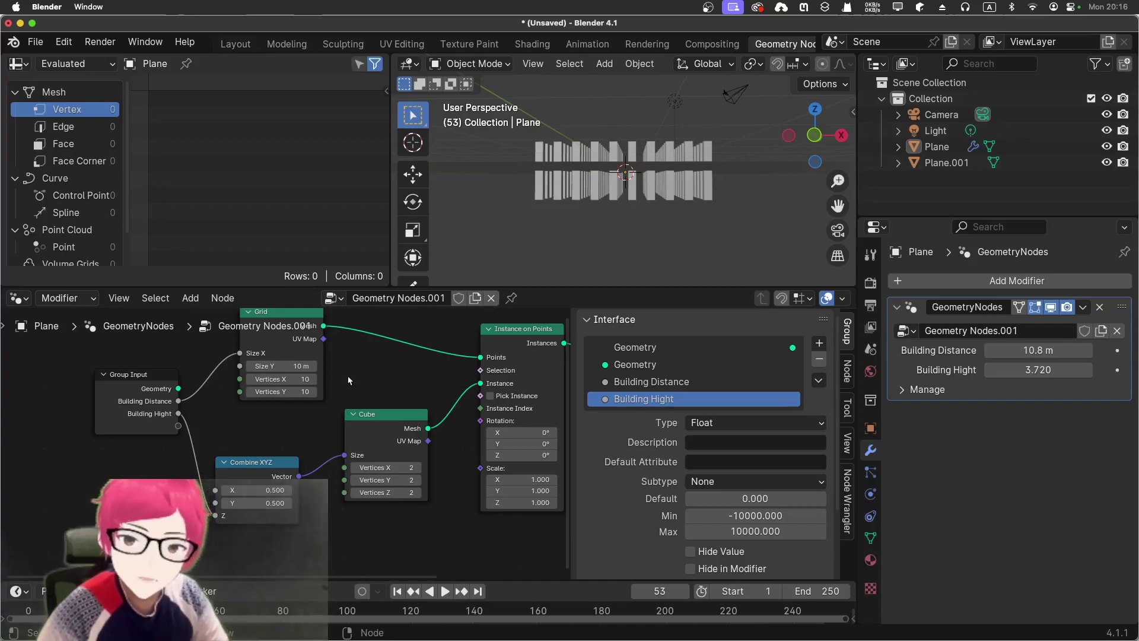
# - Shift the Combine XYZ and Cube nodes away from Instance on Points to make room between them
pyautogui.scroll(1, 211, 400)
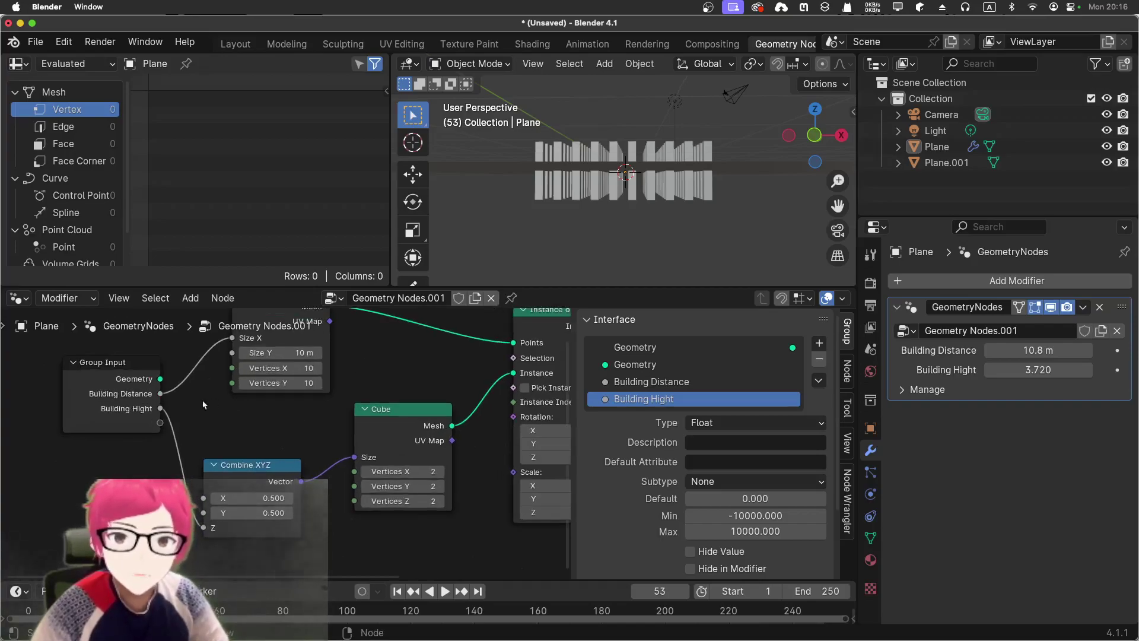
pyautogui.moveTo(201, 406); pyautogui.dragTo(239, 422, button='middle')
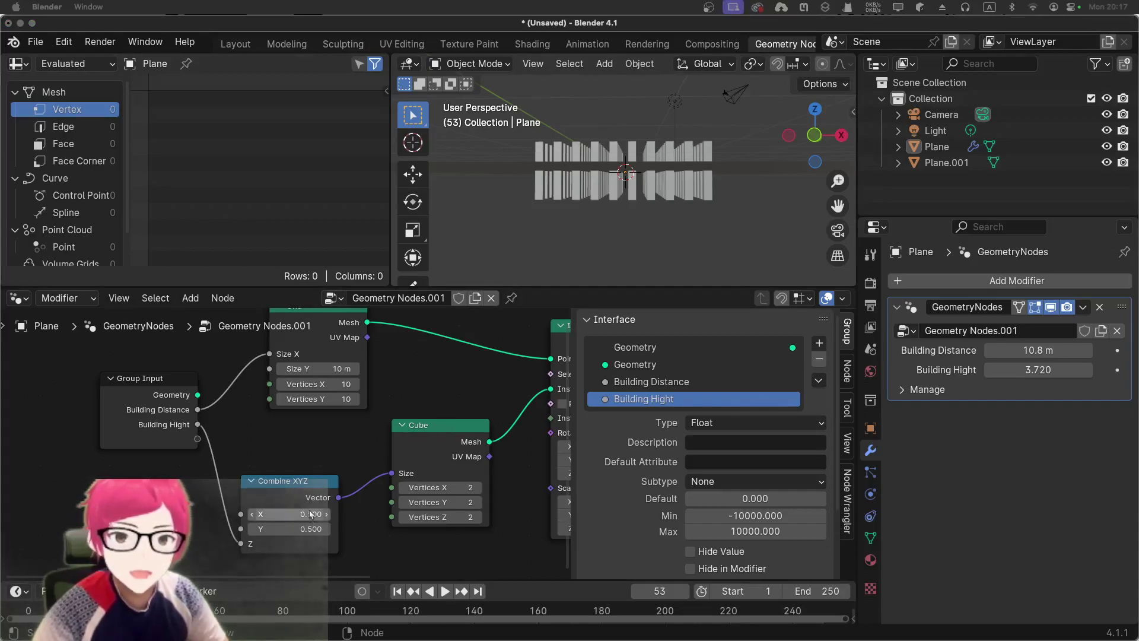
pyautogui.click(292, 485)
pyautogui.moveTo(292, 485); pyautogui.dragTo(245, 496)
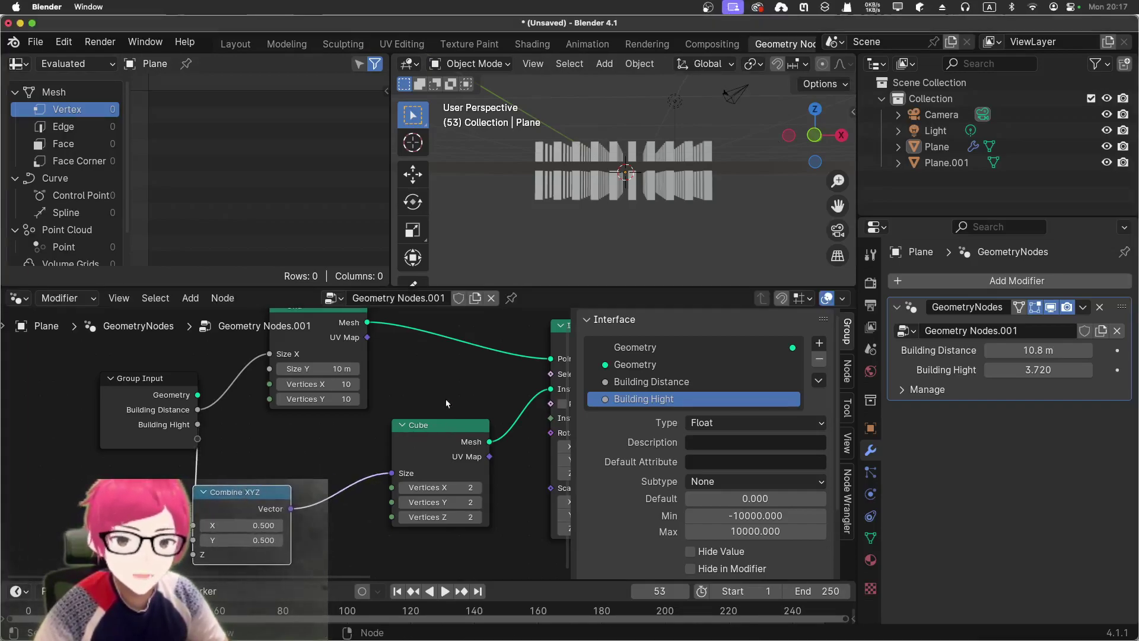
pyautogui.moveTo(453, 423); pyautogui.dragTo(399, 433)
# - Insert a Transform Geometry node on the link between the Cube and Instance on Points nodes
pyautogui.moveTo(448, 392); pyautogui.dragTo(407, 450, button='middle')
pyautogui.scroll(-1, 406, 492)
pyautogui.hotkey('shift', 'a')
pyautogui.click(354, 315)
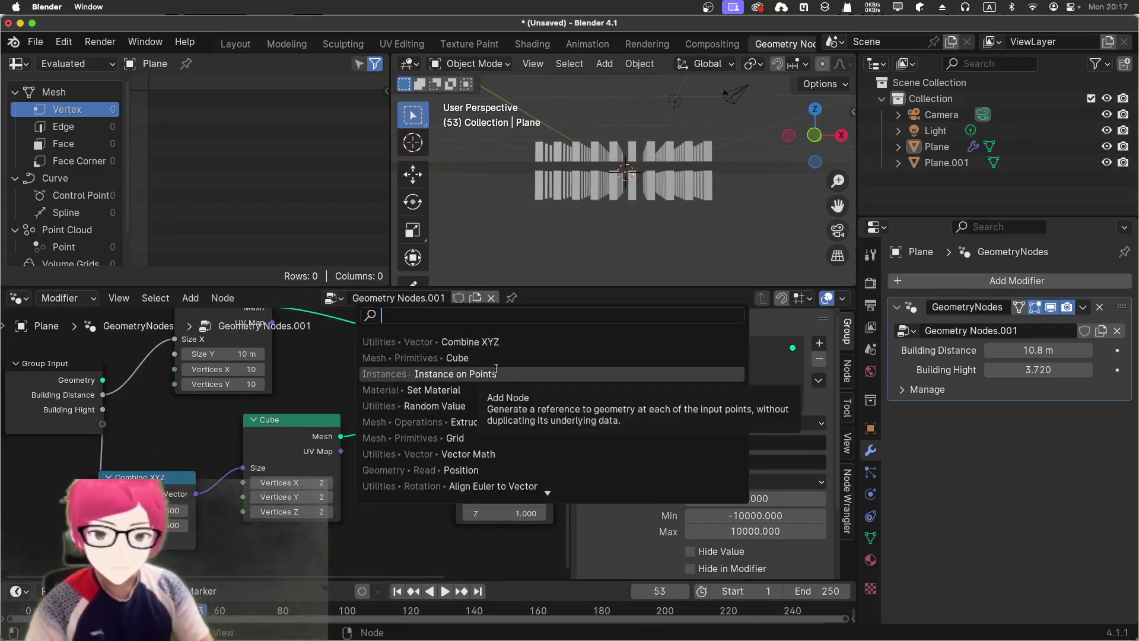
pyautogui.write('tra')
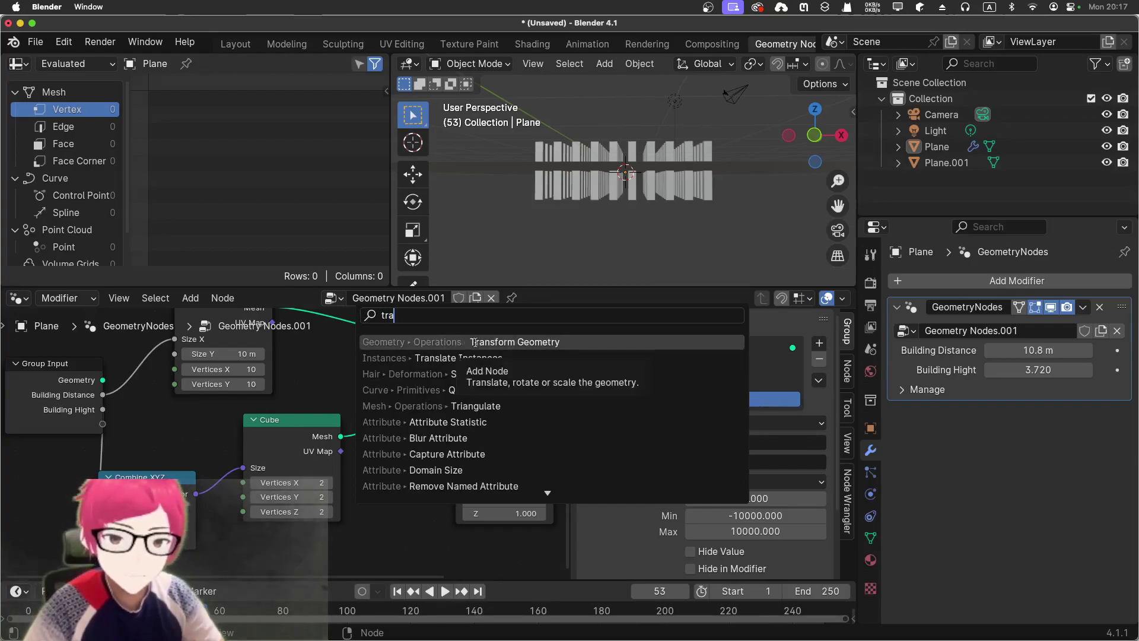
pyautogui.click(474, 343)
pyautogui.click(367, 405)
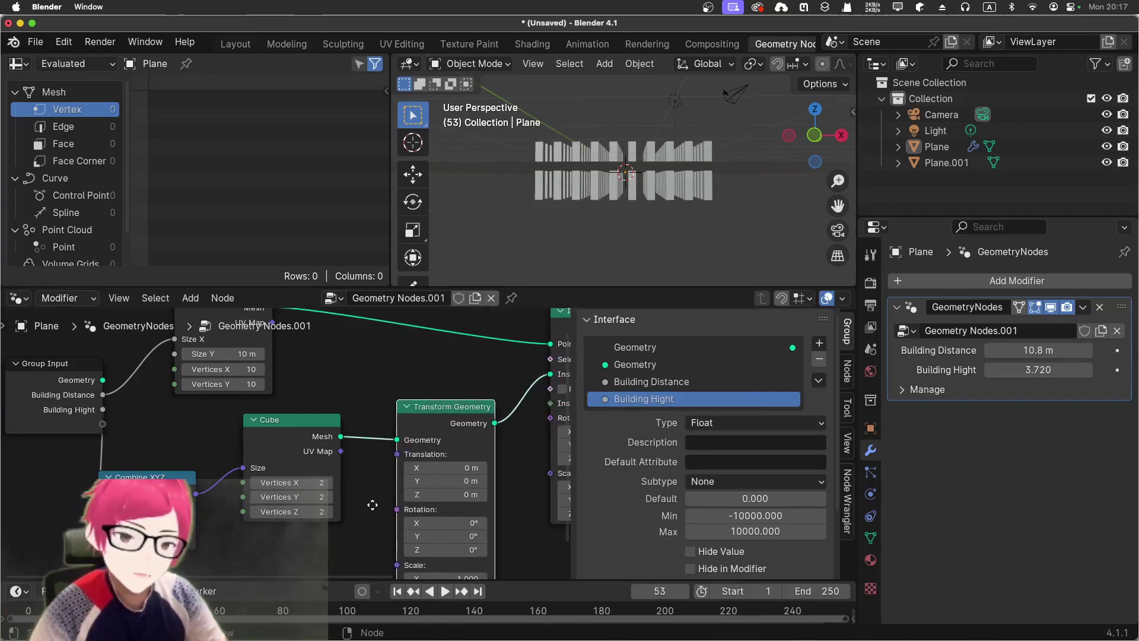
# - Set the Transform Geometry node's Z translation to 0.8 m
pyautogui.moveTo(372, 505); pyautogui.dragTo(364, 497, button='middle')
pyautogui.moveTo(520, 523); pyautogui.dragTo(519, 516, button='middle')
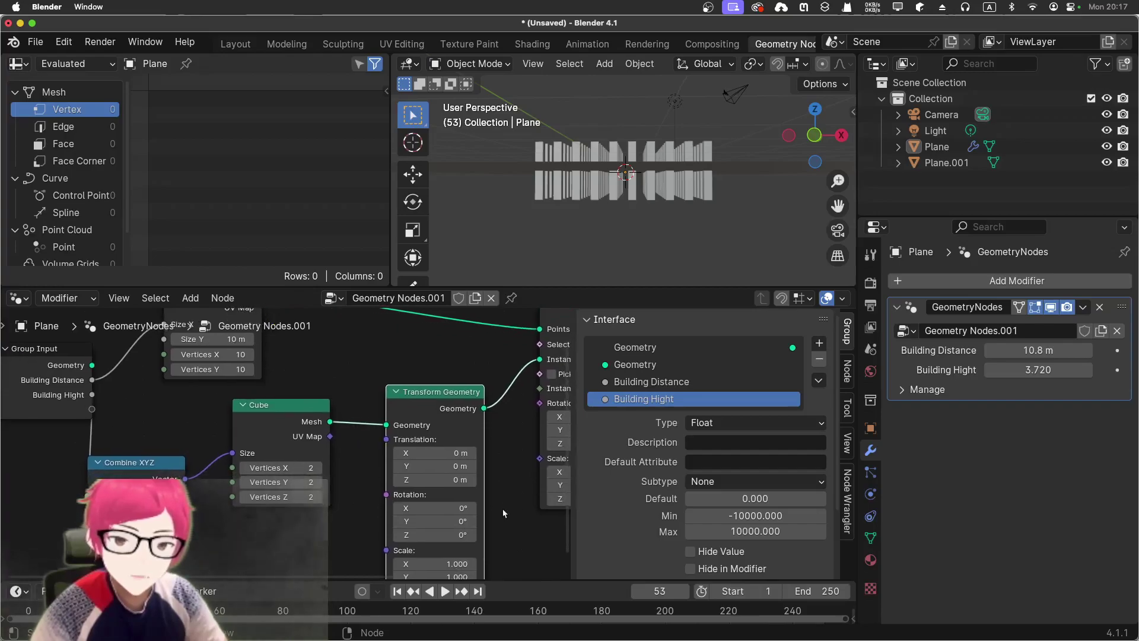
pyautogui.moveTo(438, 479)
pyautogui.mouseDown()
pyautogui.moveTo(458, 479)
pyautogui.moveTo(417, 479)
pyautogui.mouseUp()
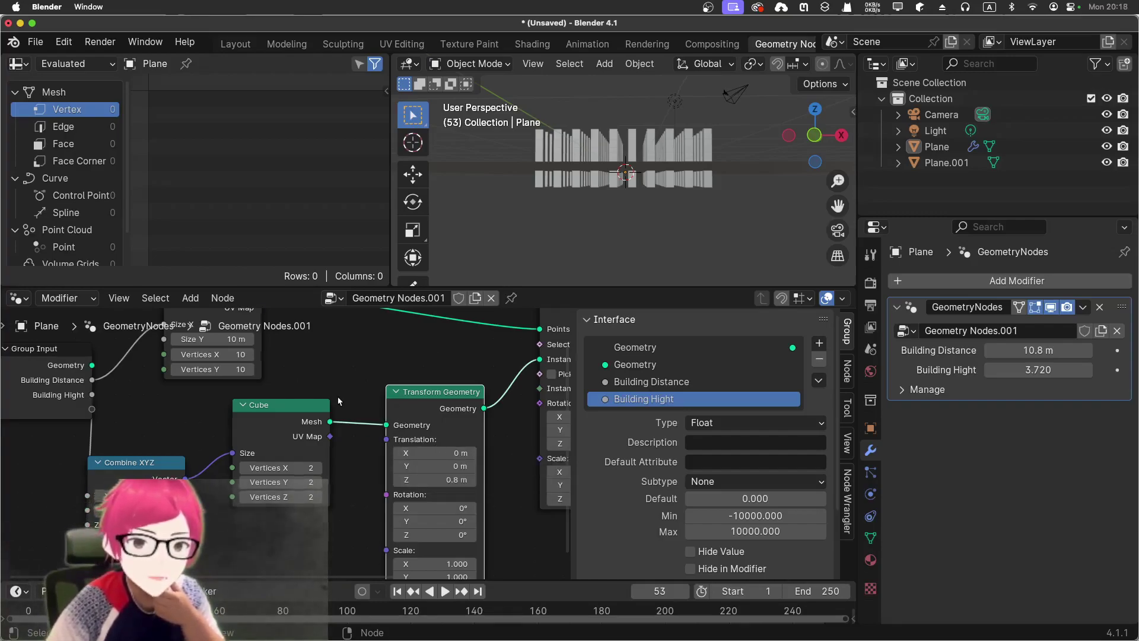
# - Hide the node editor's sidebar to free space around the Group Input and Combine XYZ nodes
pyautogui.scroll(3, 338, 401)
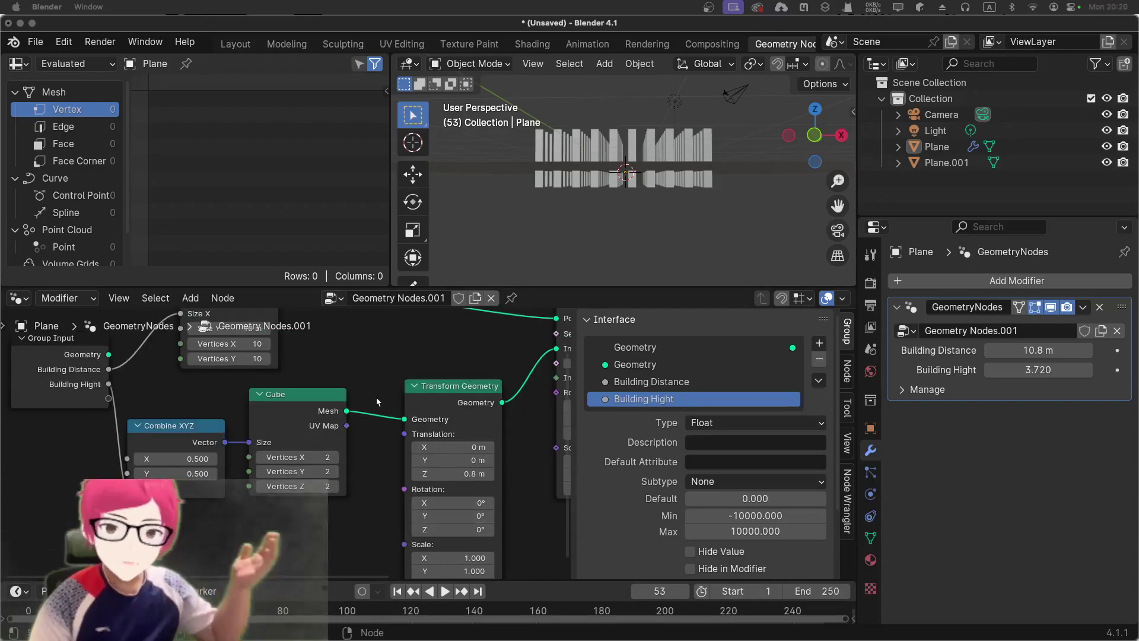
pyautogui.click(430, 361)
pyautogui.press('n')
pyautogui.moveTo(478, 363); pyautogui.dragTo(620, 363, button='middle')
pyautogui.scroll(2, 362, 448)
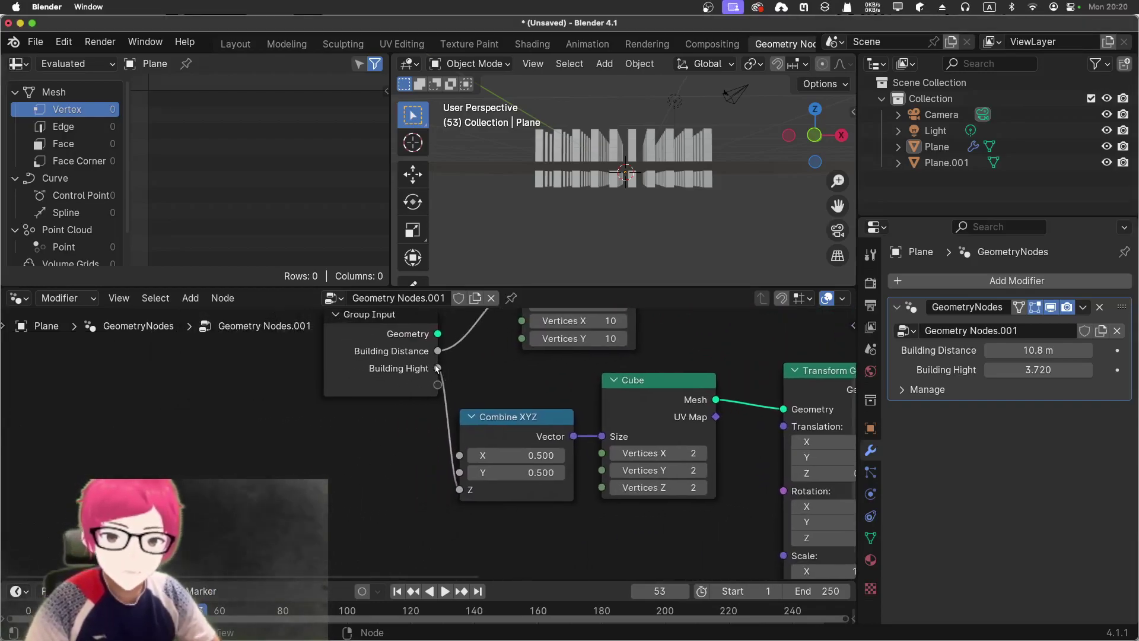
# - Add a Math Divide node fed by the Building Hight input and place it below the Combine XYZ node
pyautogui.moveTo(439, 368); pyautogui.dragTo(415, 526)
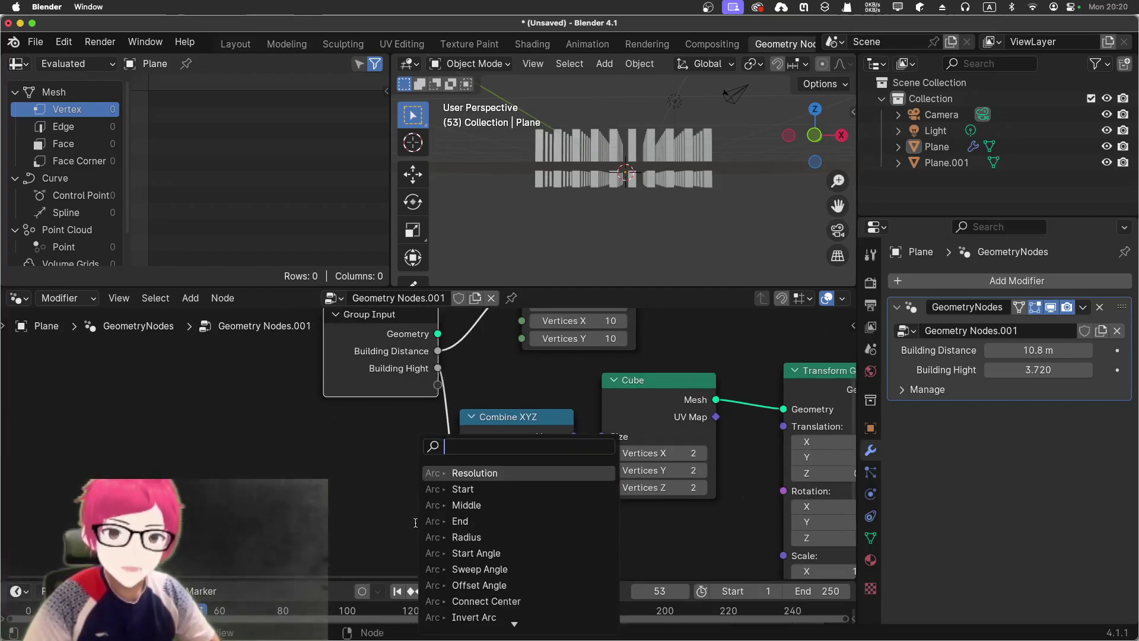
pyautogui.write('math')
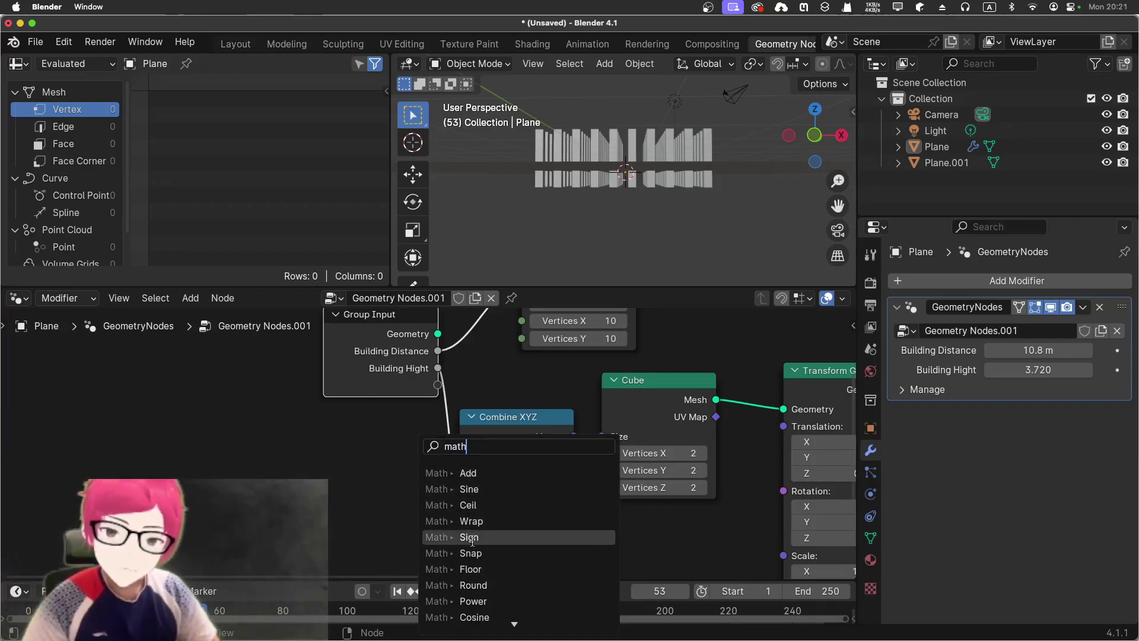
pyautogui.press('BackSpace')
pyautogui.press('BackSpace')
pyautogui.press('BackSpace')
pyautogui.press('BackSpace')
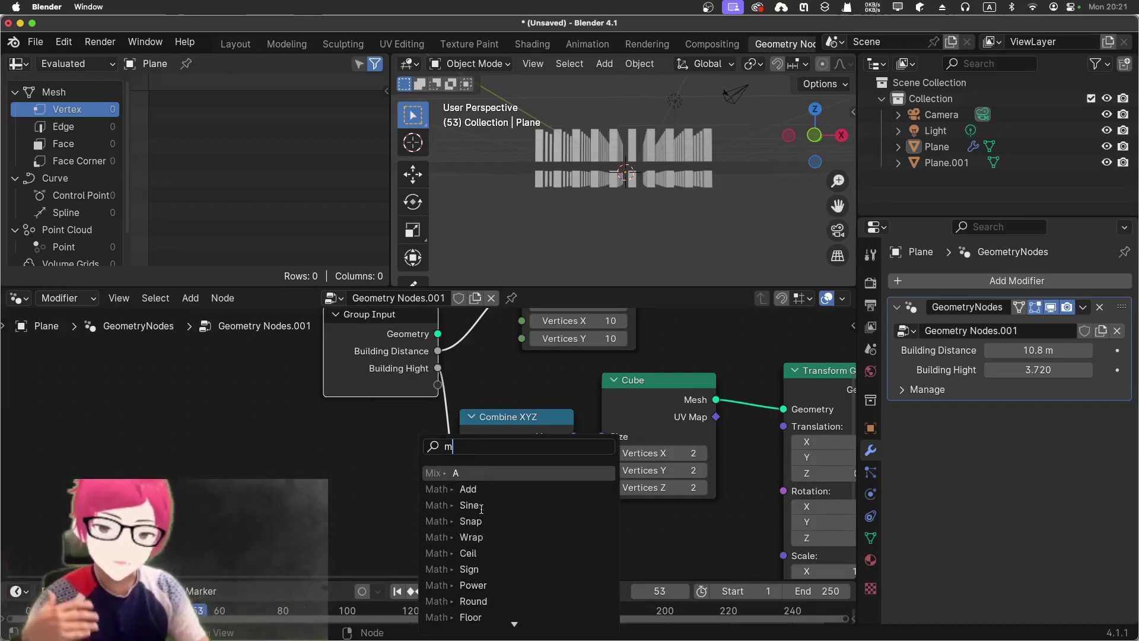
pyautogui.write('divi')
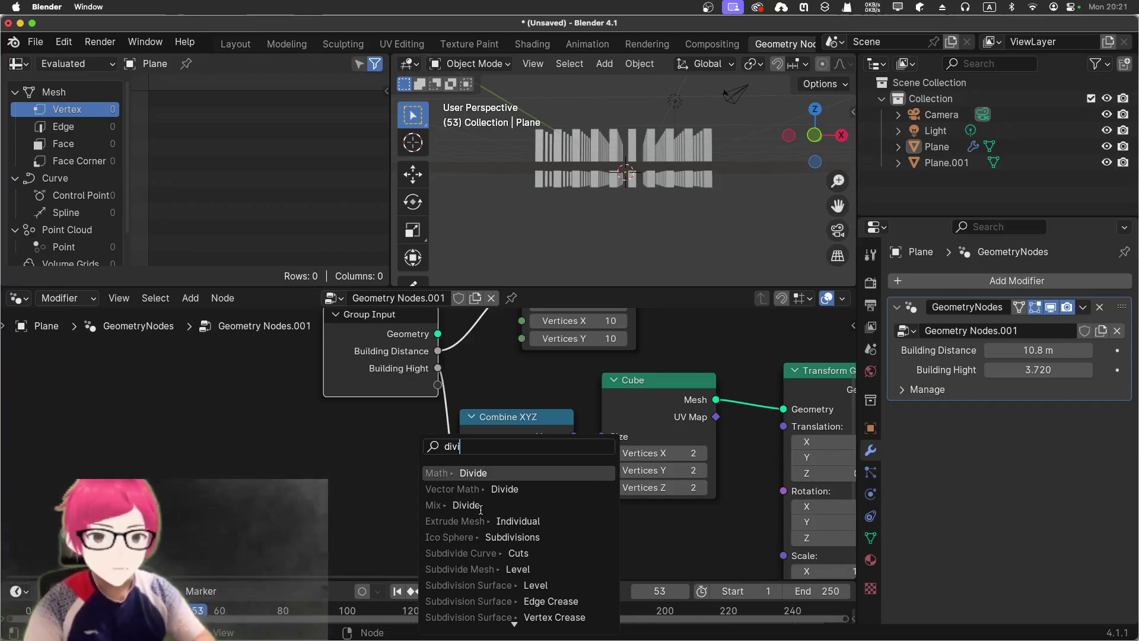
pyautogui.click(490, 474)
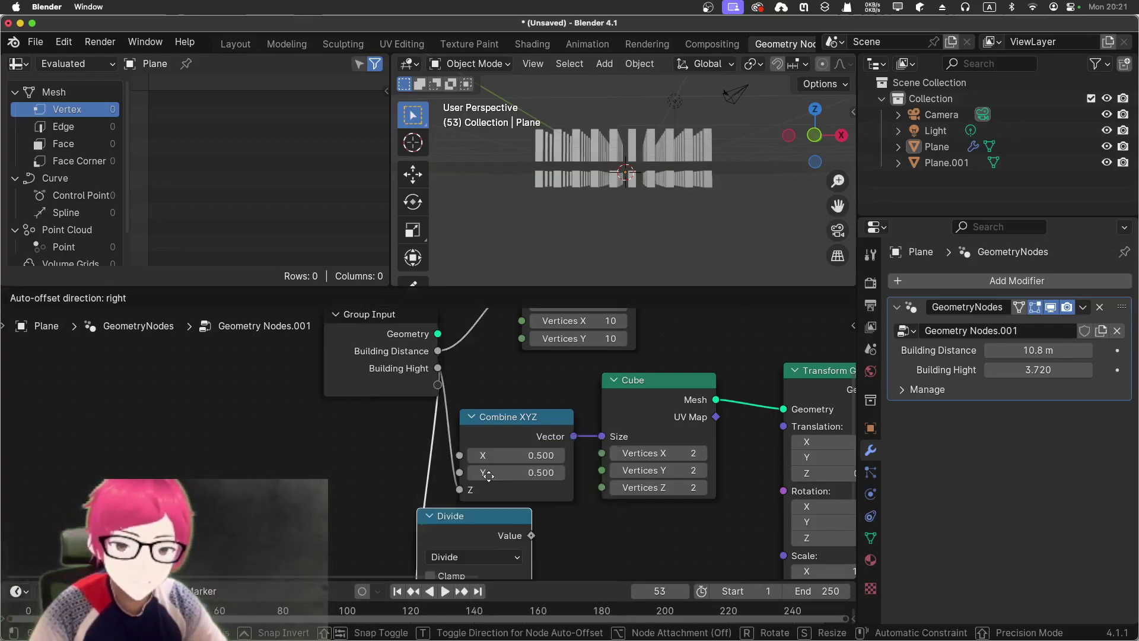
pyautogui.click(528, 493)
pyautogui.scroll(-5, 534, 501)
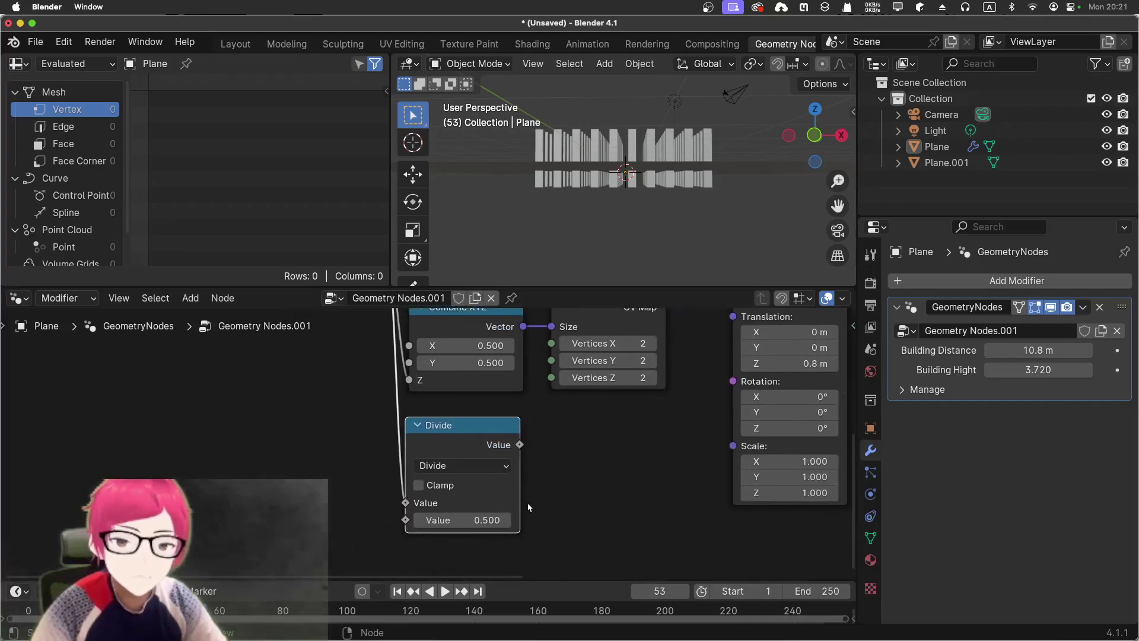
pyautogui.moveTo(446, 425); pyautogui.dragTo(466, 424)
# - Set the Divide node's second value to 2, then deselect the node
pyautogui.click(522, 520)
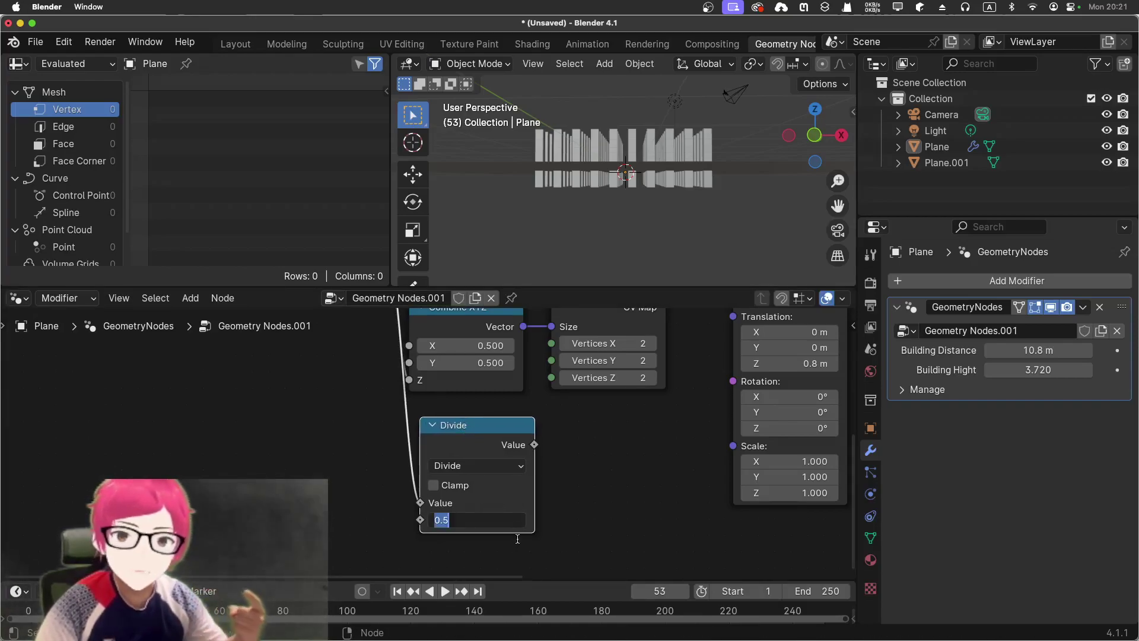
pyautogui.write('2')
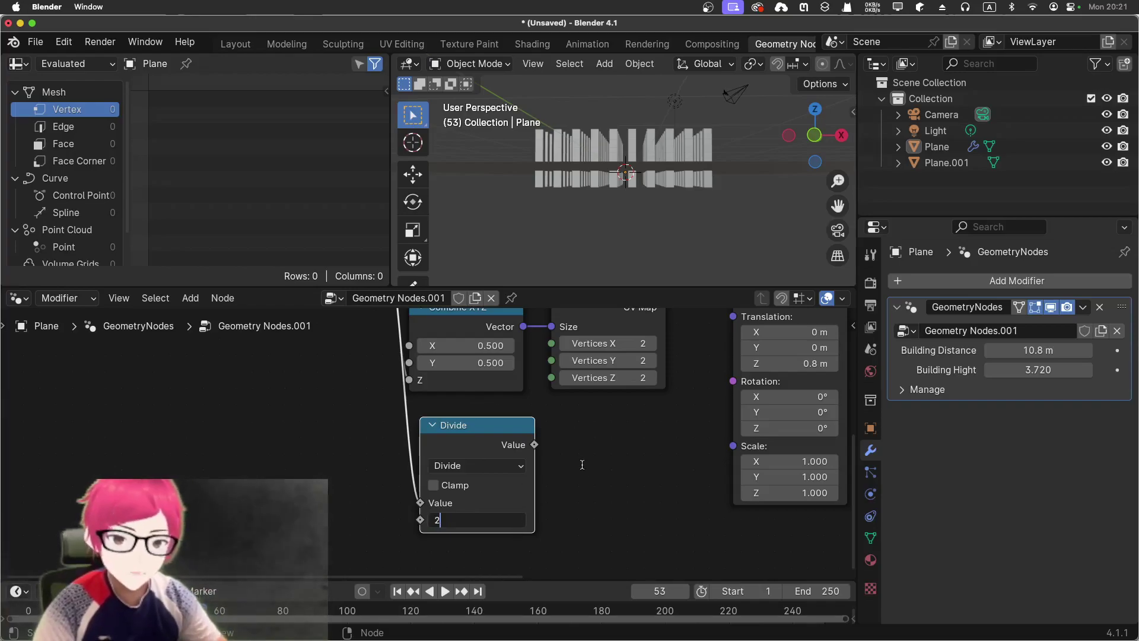
pyautogui.press('Return')
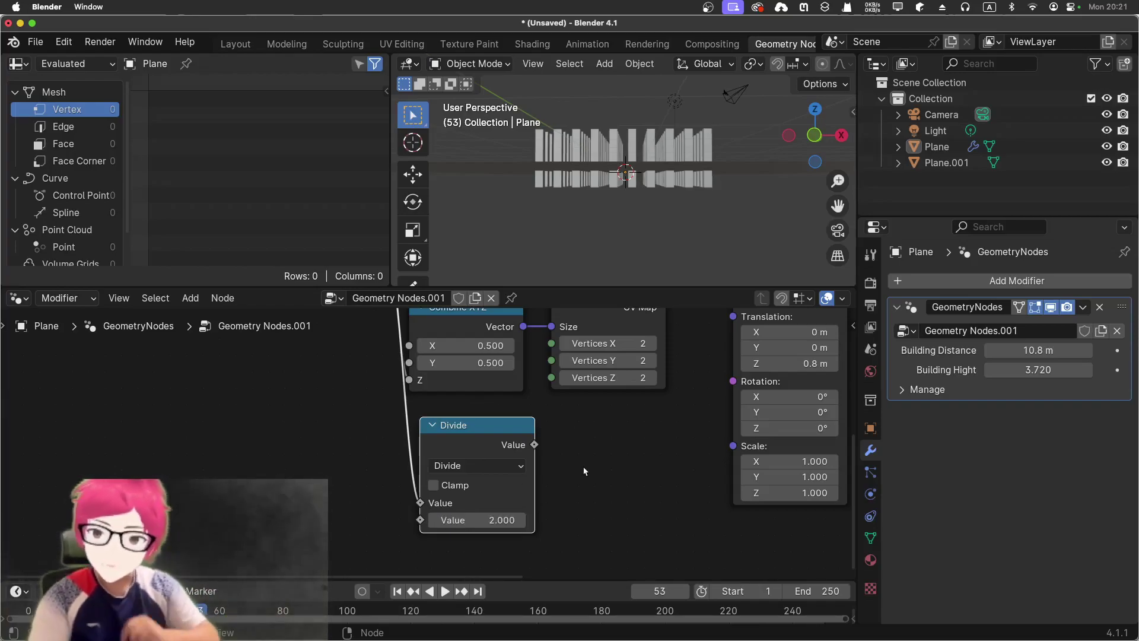
pyautogui.click(553, 445)
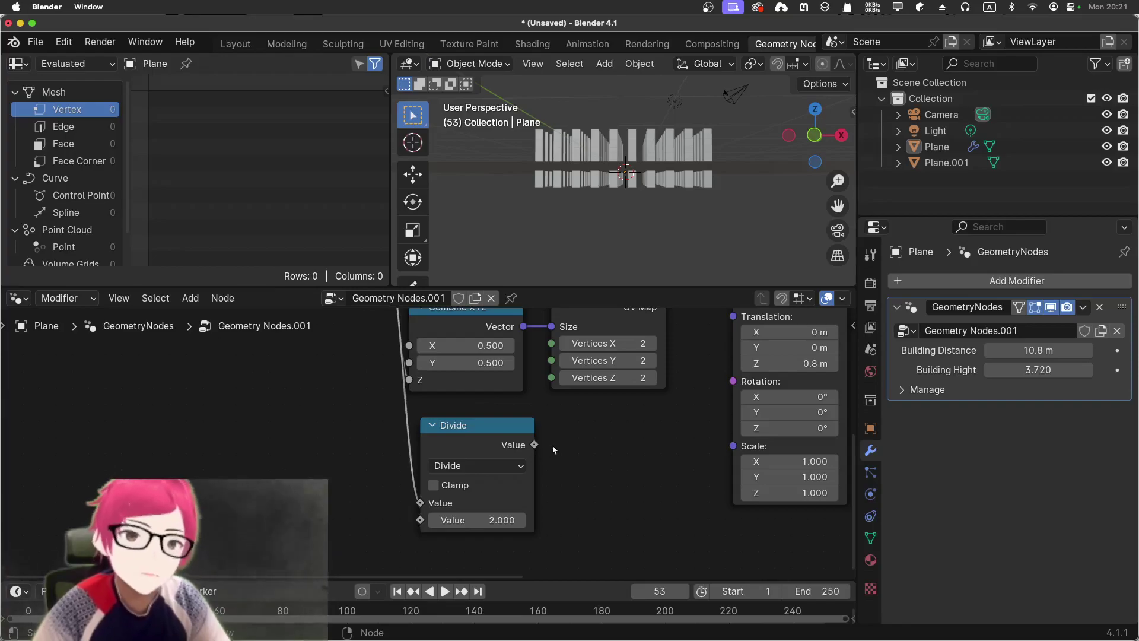
# - Try feeding the Divide node's Value directly into Transform Geometry's Translation, then remove that link
pyautogui.moveTo(633, 423); pyautogui.dragTo(542, 497, button='middle')
pyautogui.moveTo(444, 519); pyautogui.dragTo(641, 409)
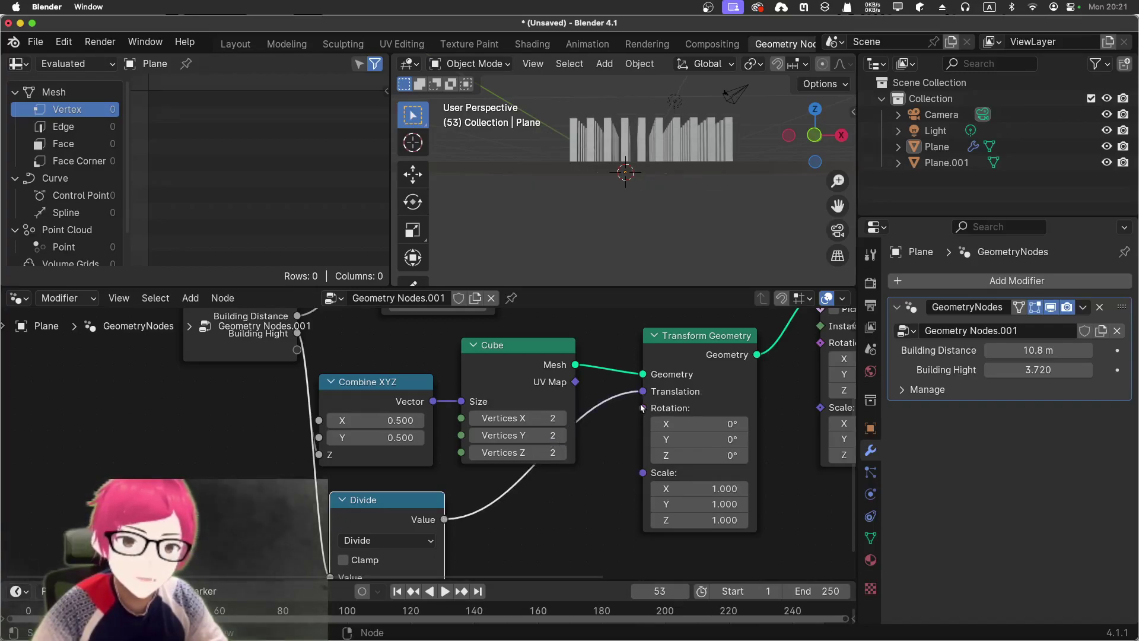
pyautogui.moveTo(643, 391); pyautogui.dragTo(604, 465)
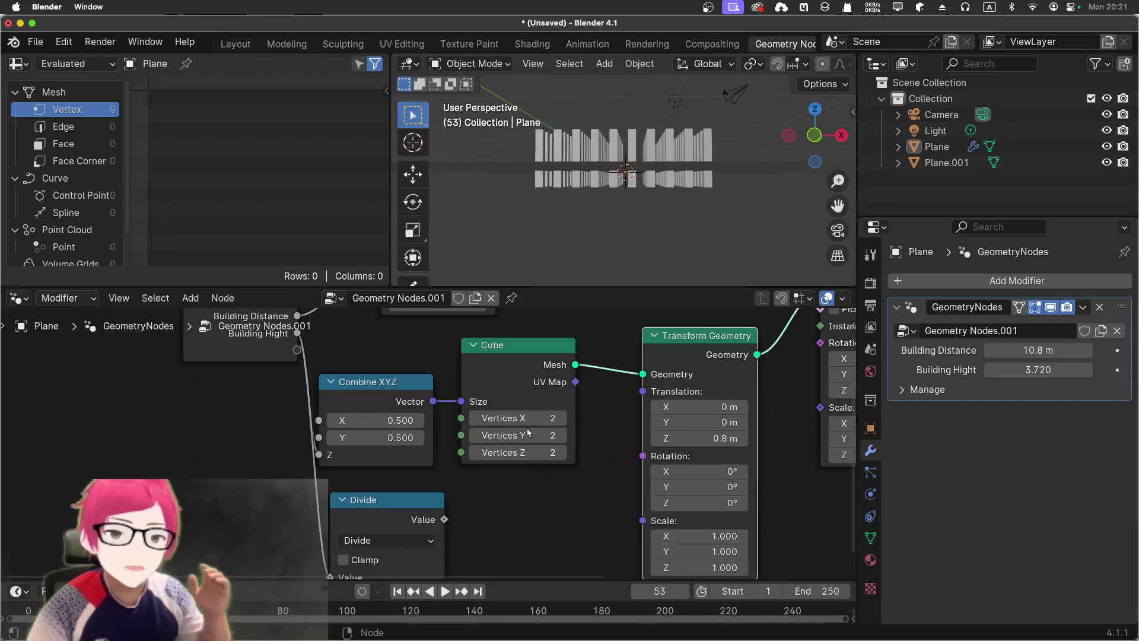
# - Add a second Combine XYZ node between the Divide and Transform Geometry nodes
pyautogui.click(368, 401)
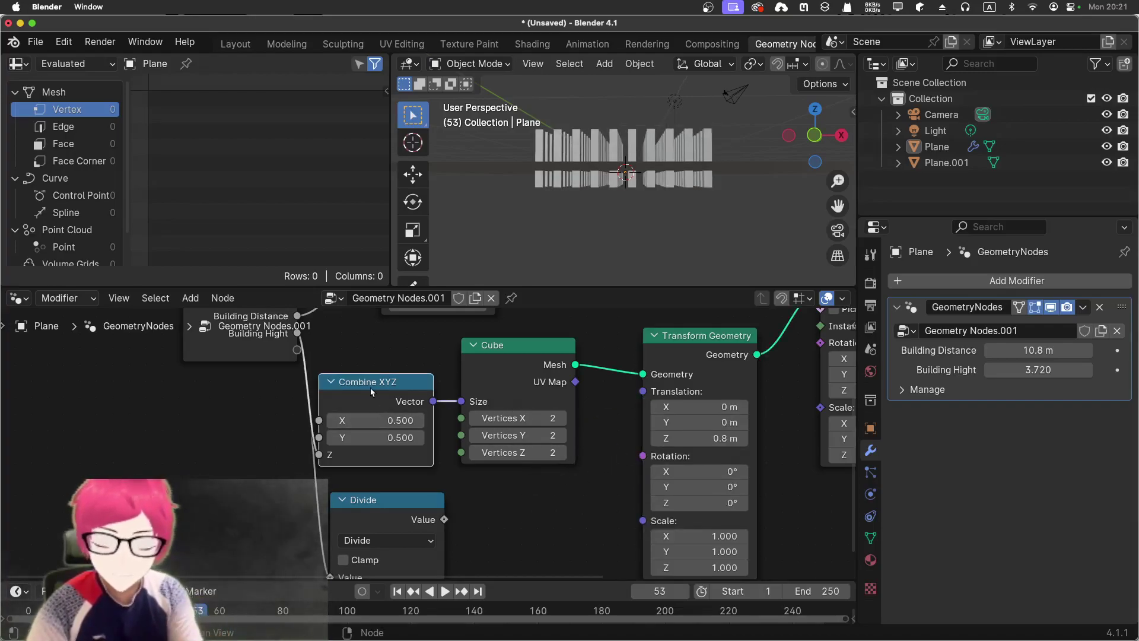
pyautogui.hotkey('shift', 'a')
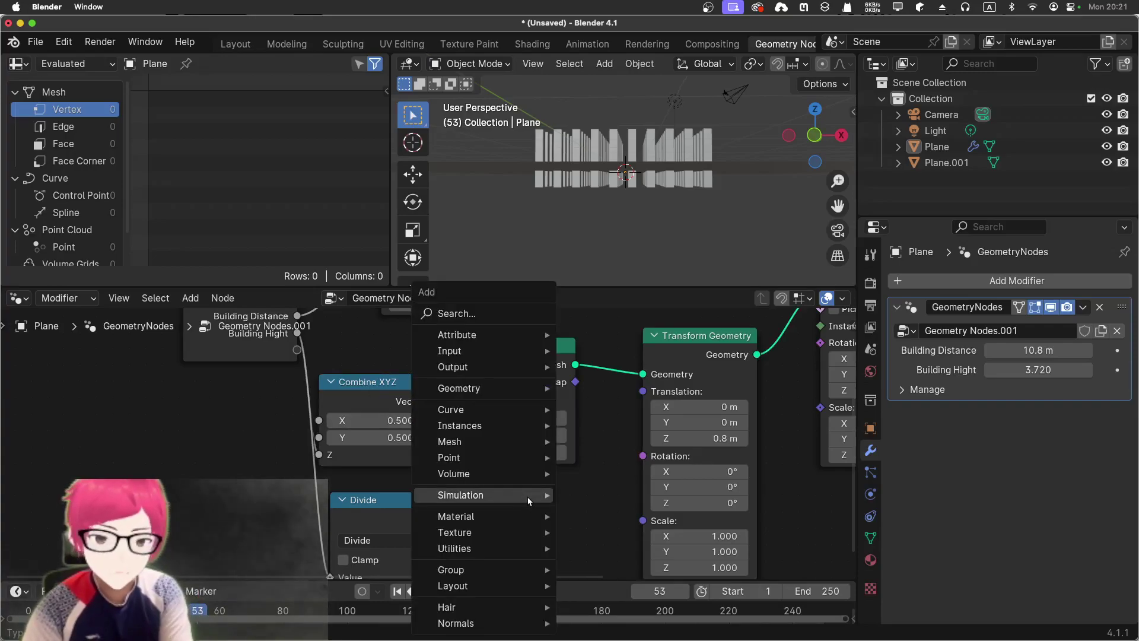
pyautogui.click(443, 314)
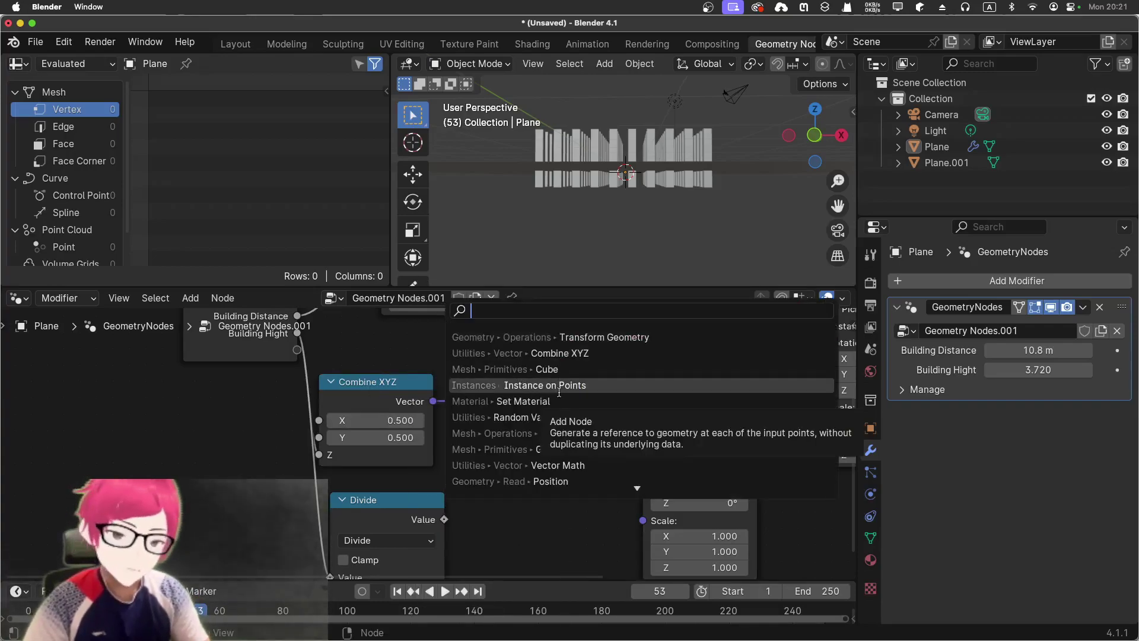
pyautogui.write('com')
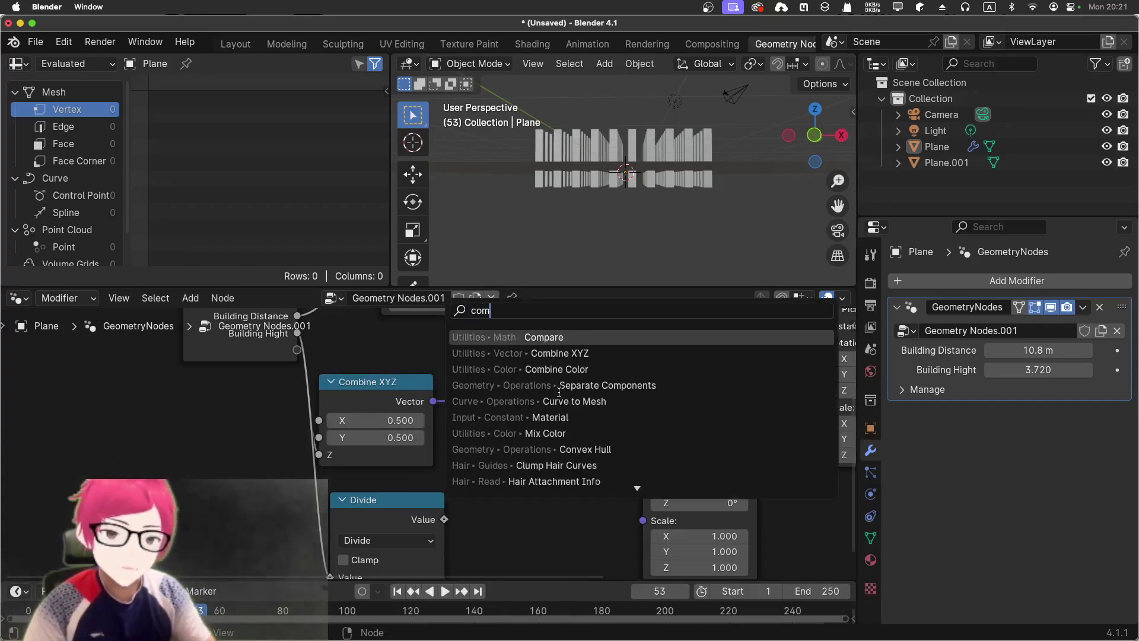
pyautogui.click(549, 351)
pyautogui.click(481, 499)
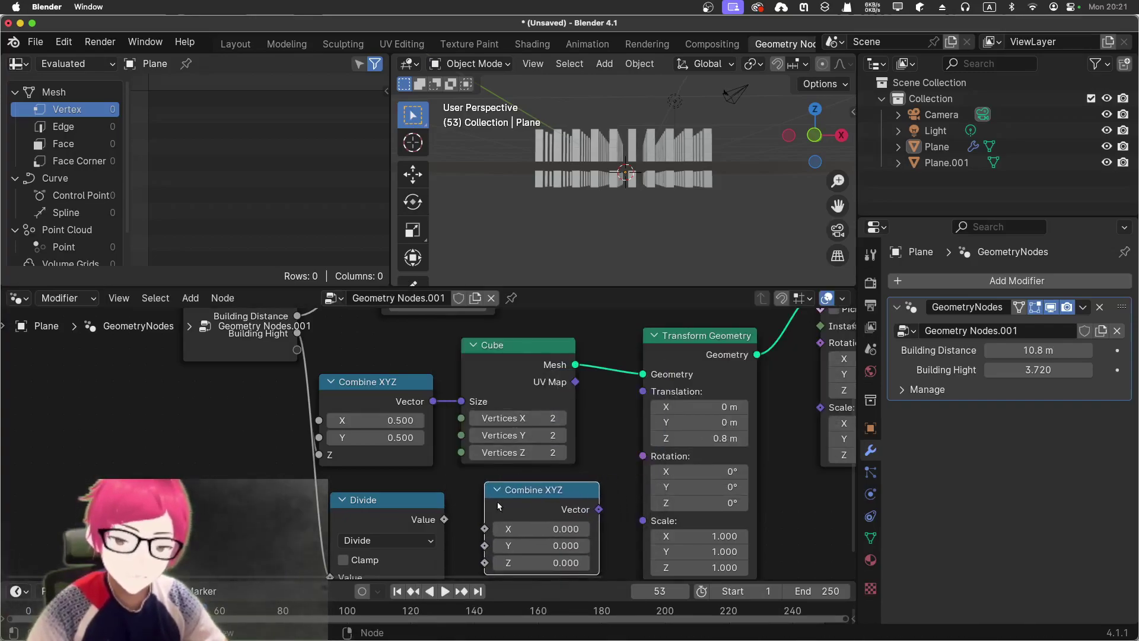
pyautogui.scroll(-1, 480, 499)
pyautogui.scroll(-2, 453, 469)
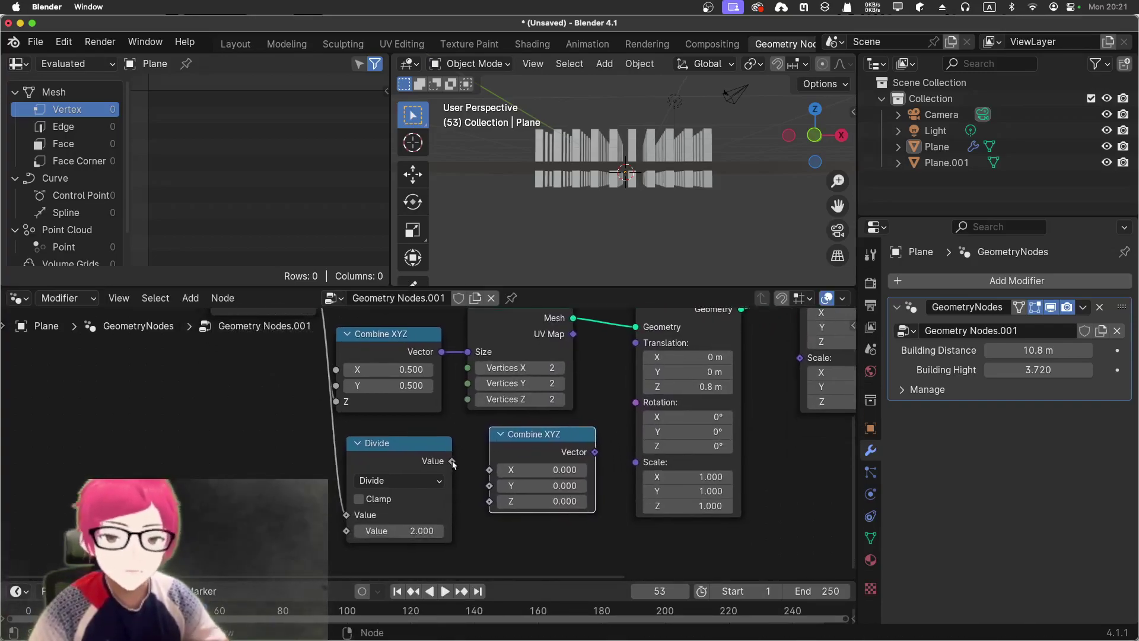
# - Link the Divide node's Value to the second Combine XYZ's Z, and that node's Vector to Transform Geometry's Translation
pyautogui.moveTo(452, 461); pyautogui.dragTo(490, 377)
pyautogui.hscroll(5, 461, 439)
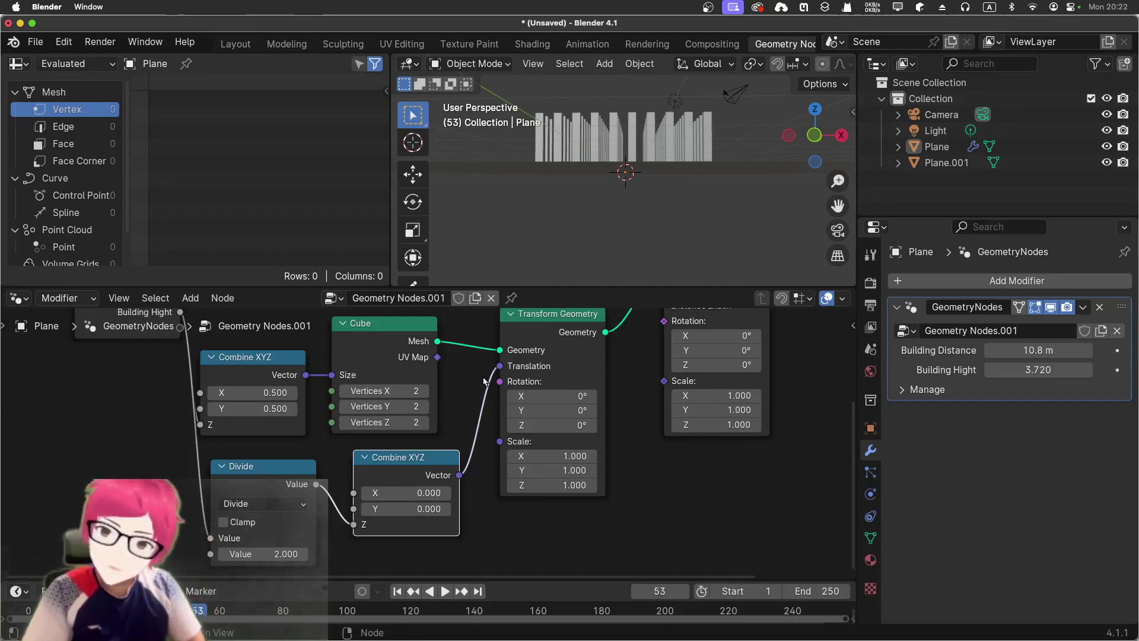
pyautogui.moveTo(462, 409); pyautogui.dragTo(460, 438, button='middle')
pyautogui.moveTo(543, 328); pyautogui.dragTo(606, 488, button='middle')
pyautogui.moveTo(528, 335); pyautogui.dragTo(584, 346, button='middle')
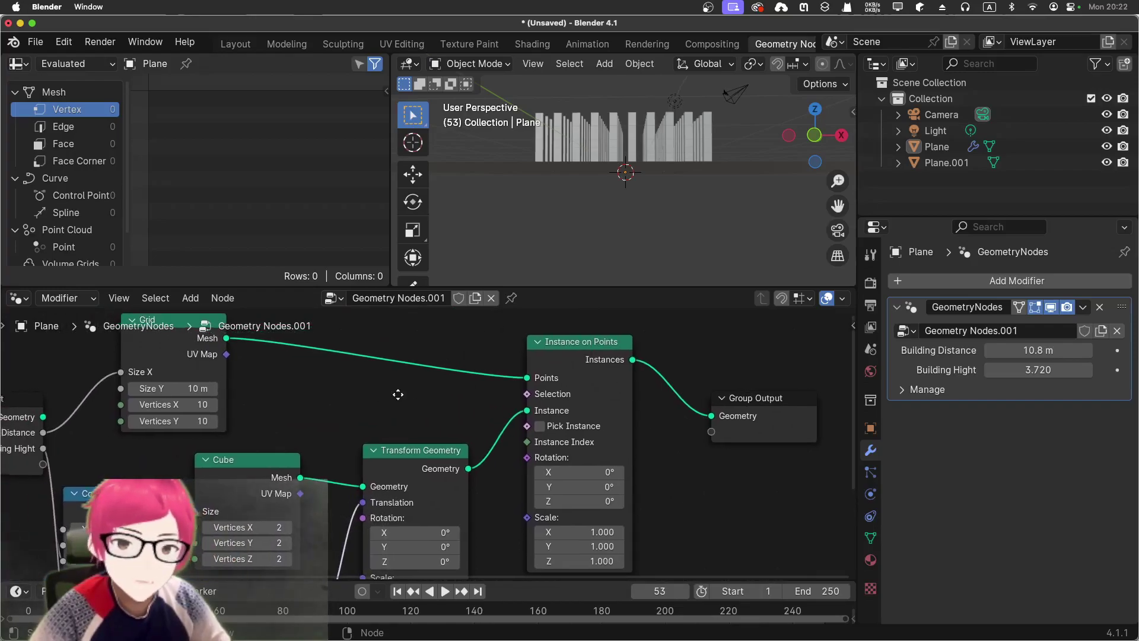
pyautogui.moveTo(386, 399); pyautogui.dragTo(587, 406, button='middle')
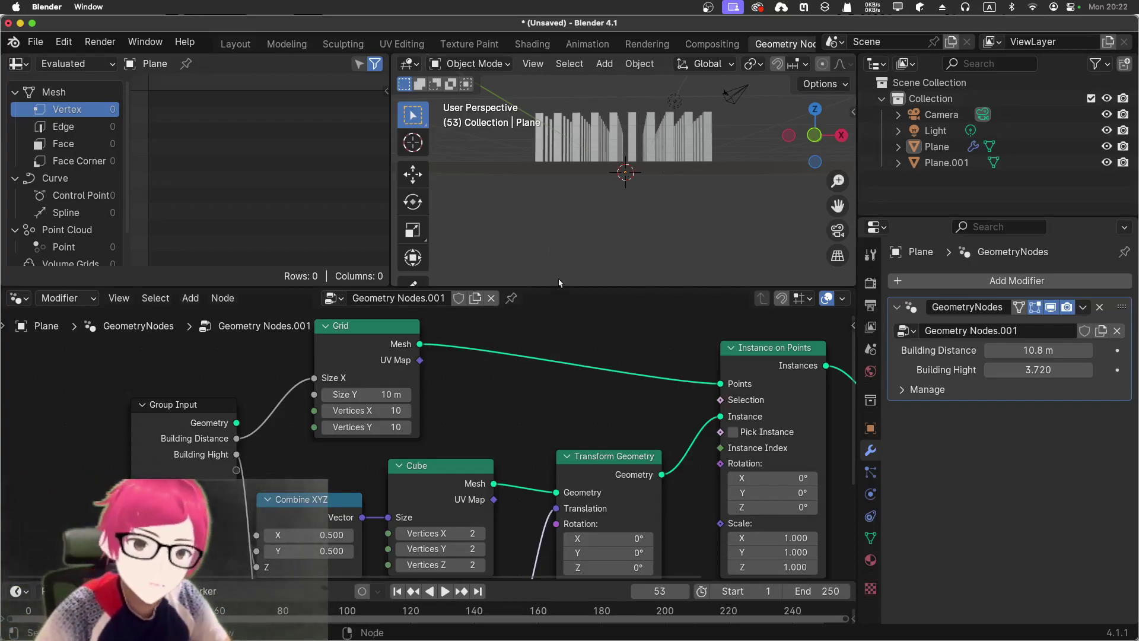
# - Set the modifier's Building Hight to 4.240 while viewing the buildings from above at an angle
pyautogui.moveTo(561, 285); pyautogui.dragTo(544, 277, button='middle')
pyautogui.scroll(4, 587, 249)
pyautogui.moveTo(656, 203); pyautogui.dragTo(673, 258, button='middle')
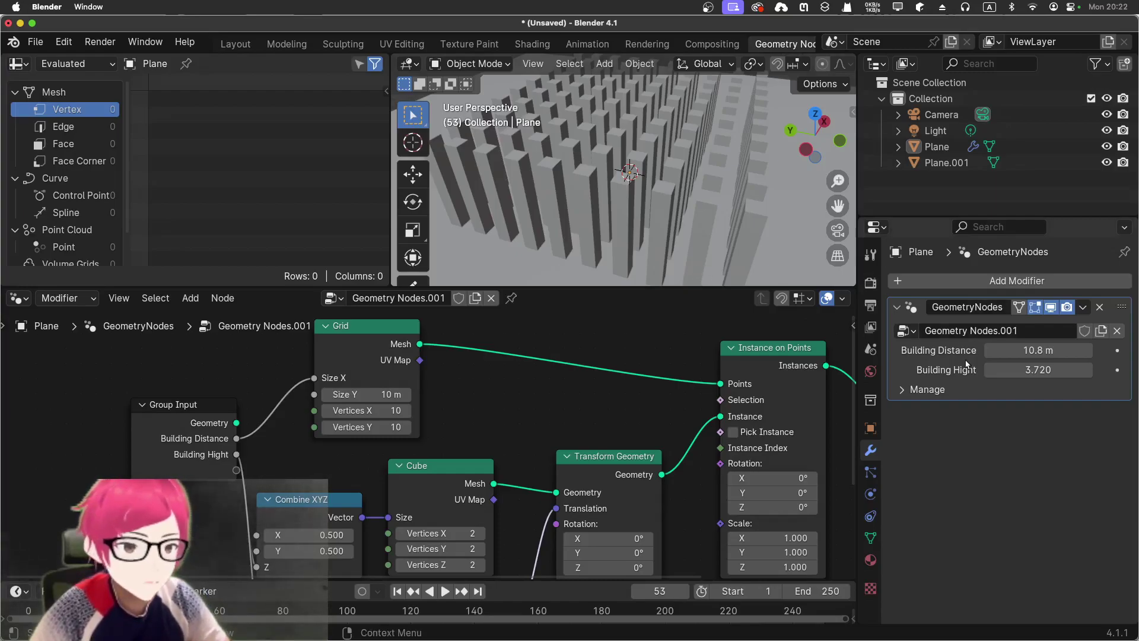
pyautogui.moveTo(1034, 372); pyautogui.dragTo(1072, 372)
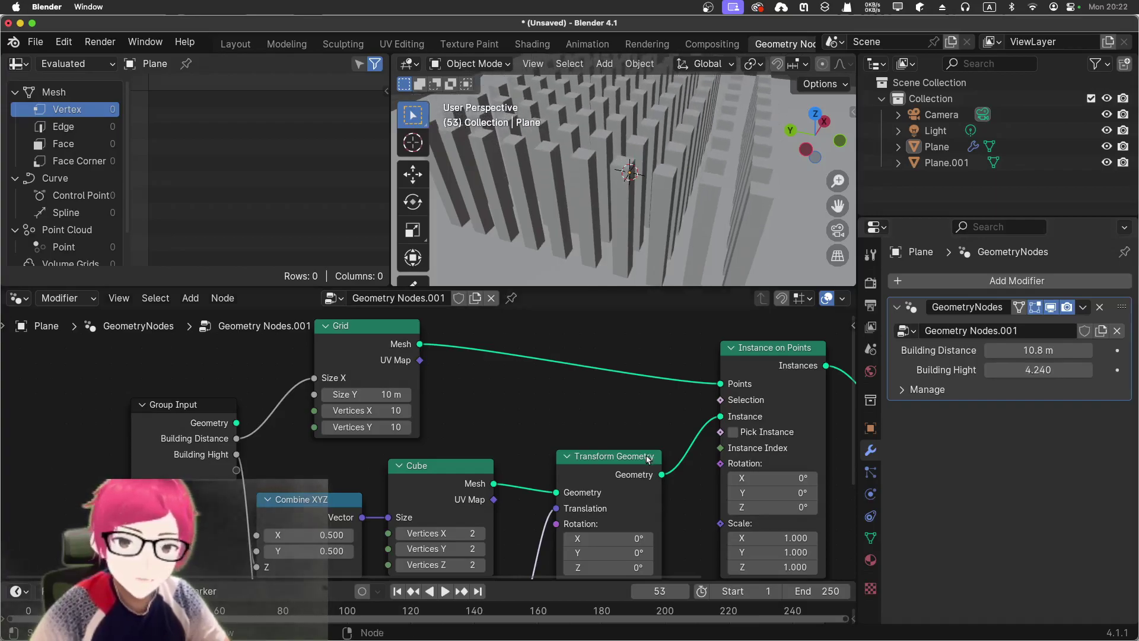
# - Move the Group Input node farther away from the Grid and Combine XYZ nodes to open up the layout
pyautogui.hscroll(-6, 410, 450)
pyautogui.moveTo(361, 403); pyautogui.dragTo(271, 396)
# - Raise the modifier's Building Hight to 7.390 and check the buildings' bases against the ground plane from the side
pyautogui.moveTo(493, 196); pyautogui.dragTo(562, 196, button='middle')
pyautogui.moveTo(1032, 365); pyautogui.dragTo(1076, 366)
pyautogui.scroll(-6, 618, 196)
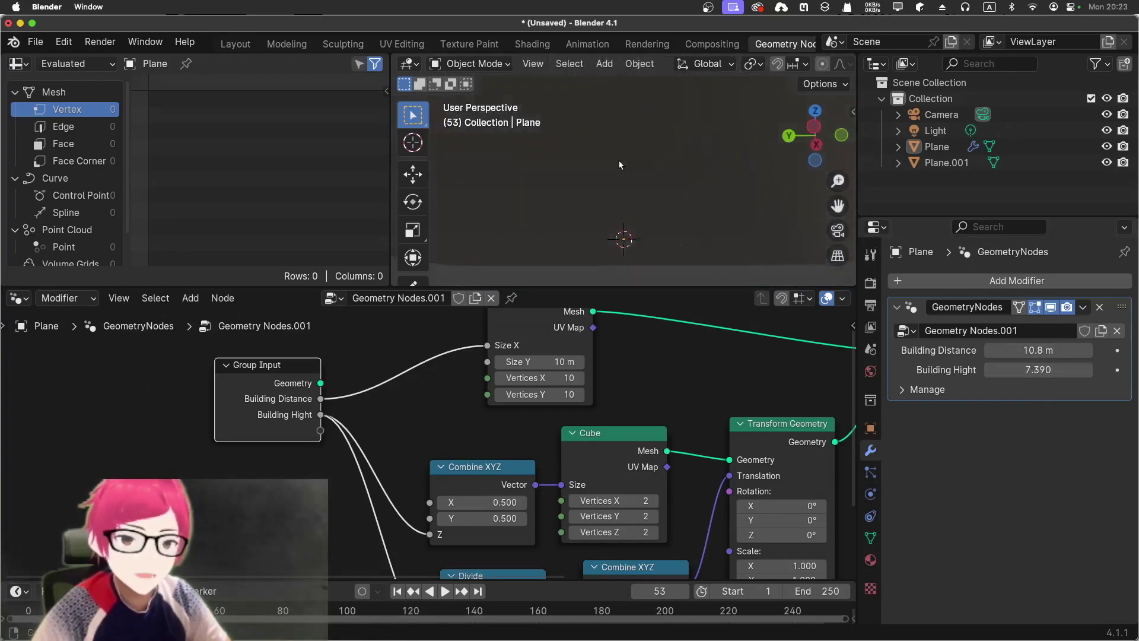
pyautogui.scroll(-3, 620, 207)
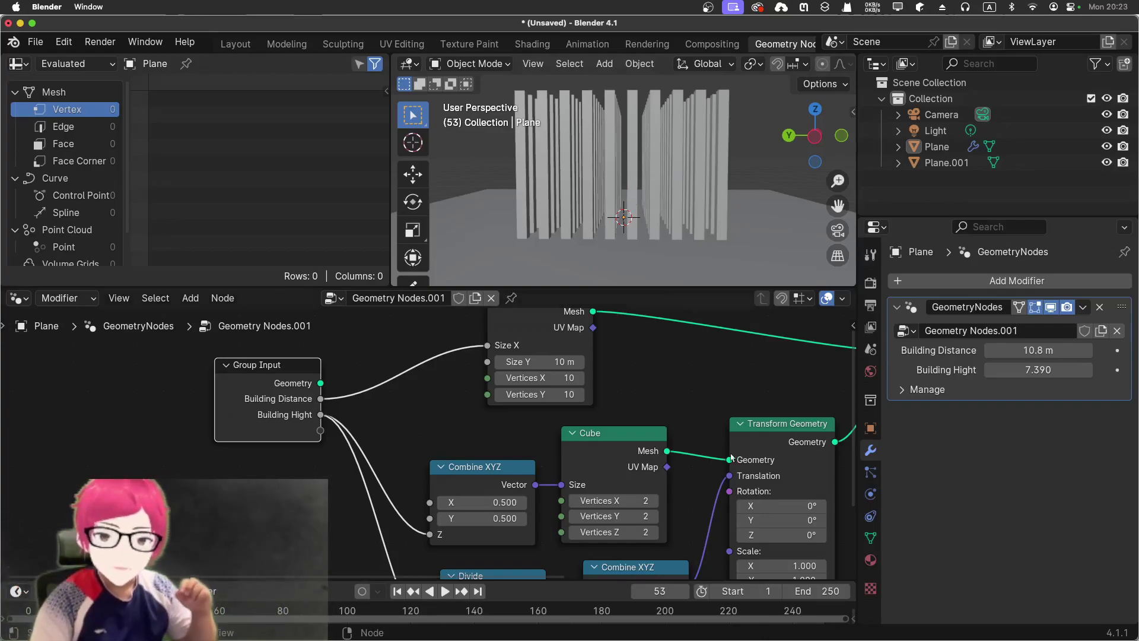
# - Enlarge the node editor area upward over the viewport and frame the entire node tree in it
pyautogui.scroll(-1, 428, 444)
pyautogui.scroll(-1, 599, 392)
pyautogui.moveTo(600, 392); pyautogui.dragTo(538, 372, button='middle')
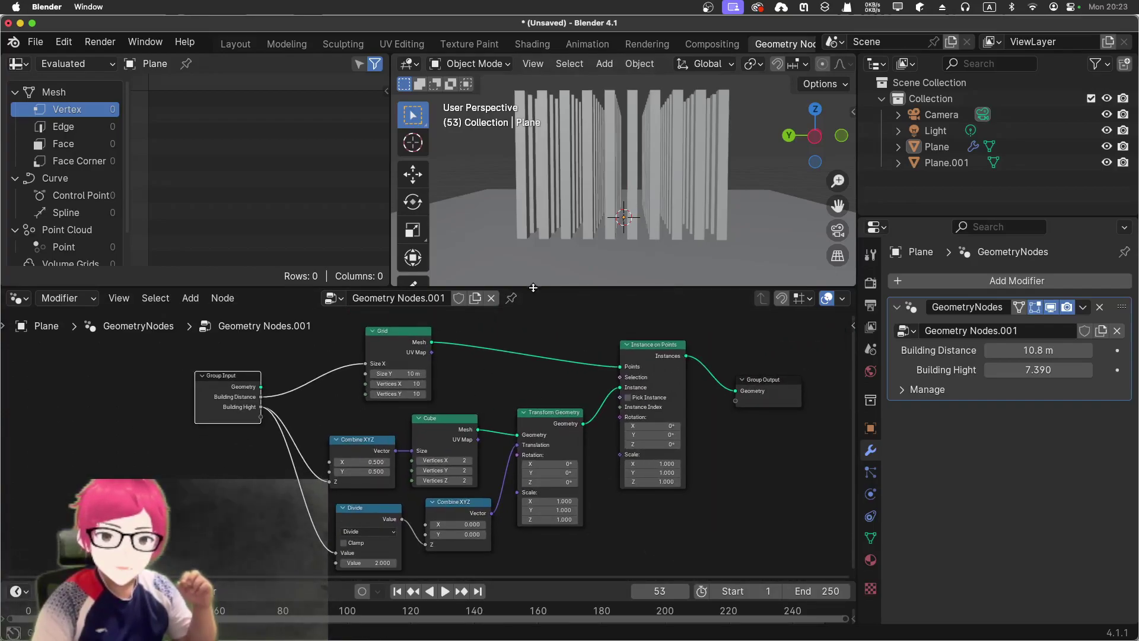
pyautogui.moveTo(533, 287); pyautogui.dragTo(534, 136)
pyautogui.scroll(1, 535, 234)
pyautogui.scroll(2, 543, 228)
pyautogui.moveTo(555, 295); pyautogui.dragTo(480, 306, button='middle')
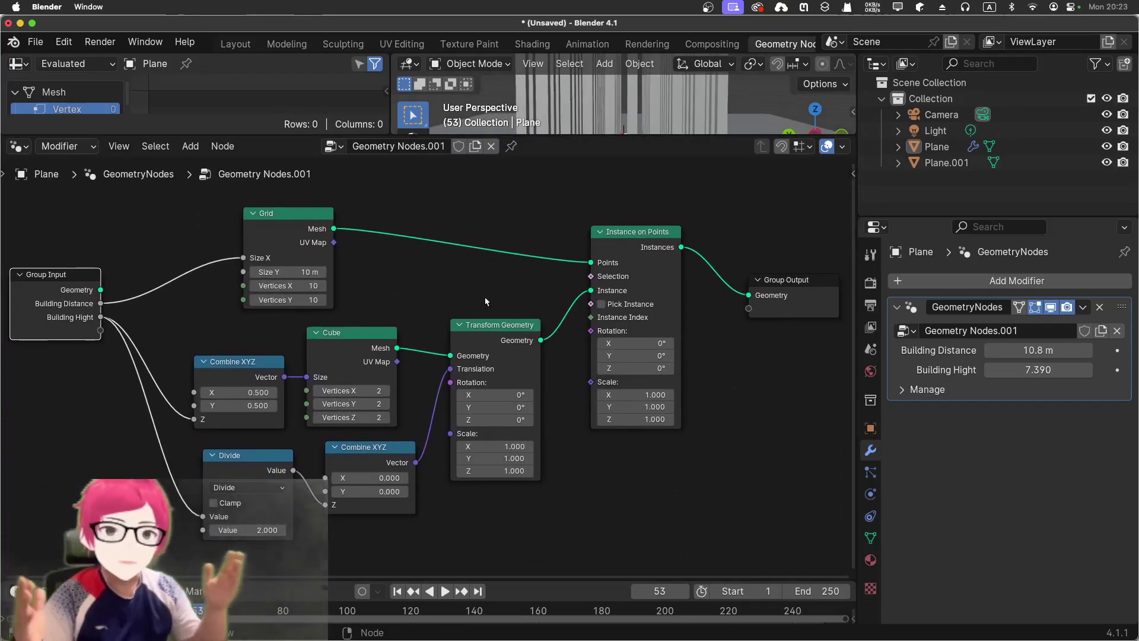